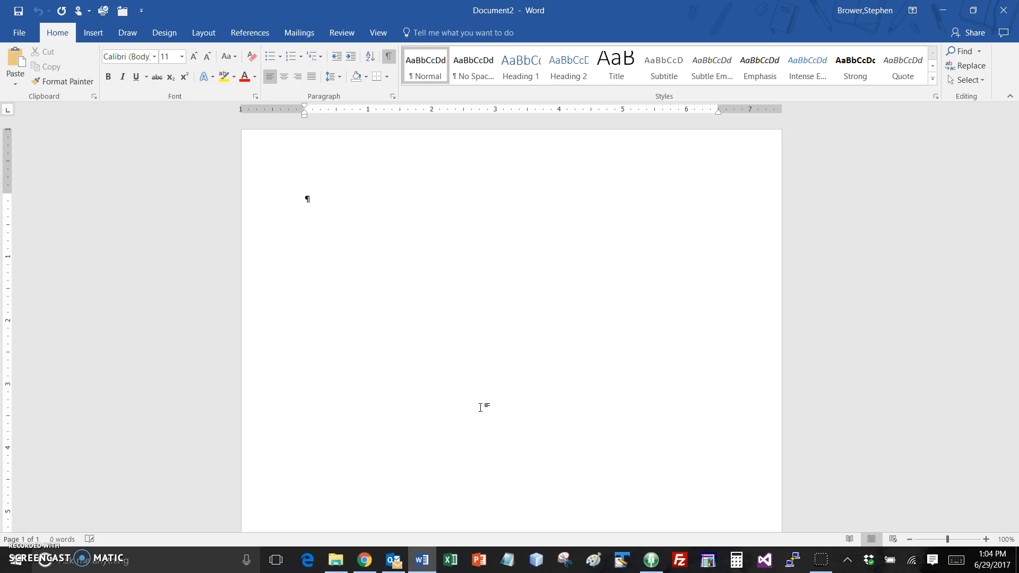
# - Set the empty paragraph's line spacing to 2.0 and remove the space after it
pyautogui.click(339, 78)
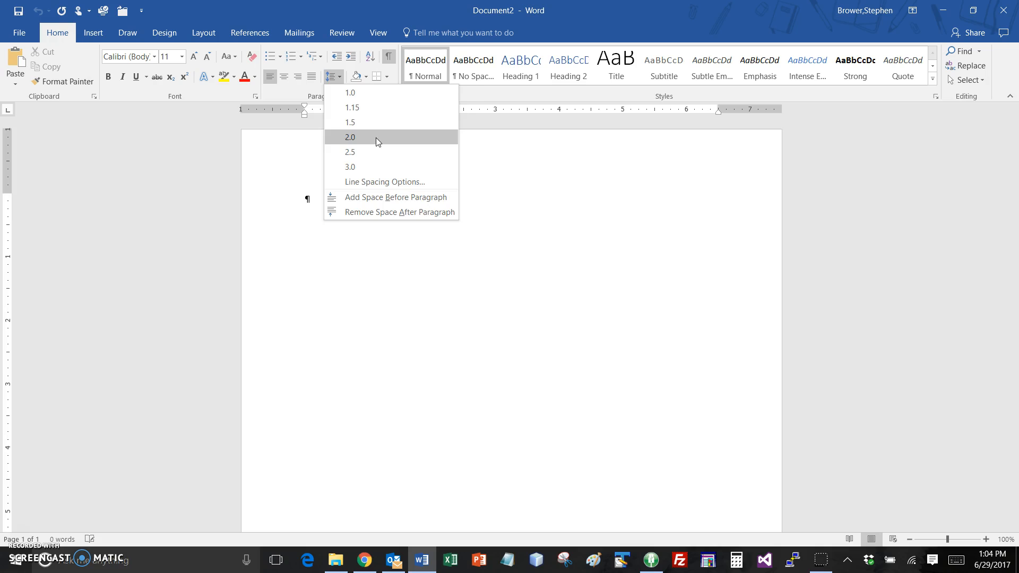
pyautogui.click(376, 138)
pyautogui.click(339, 77)
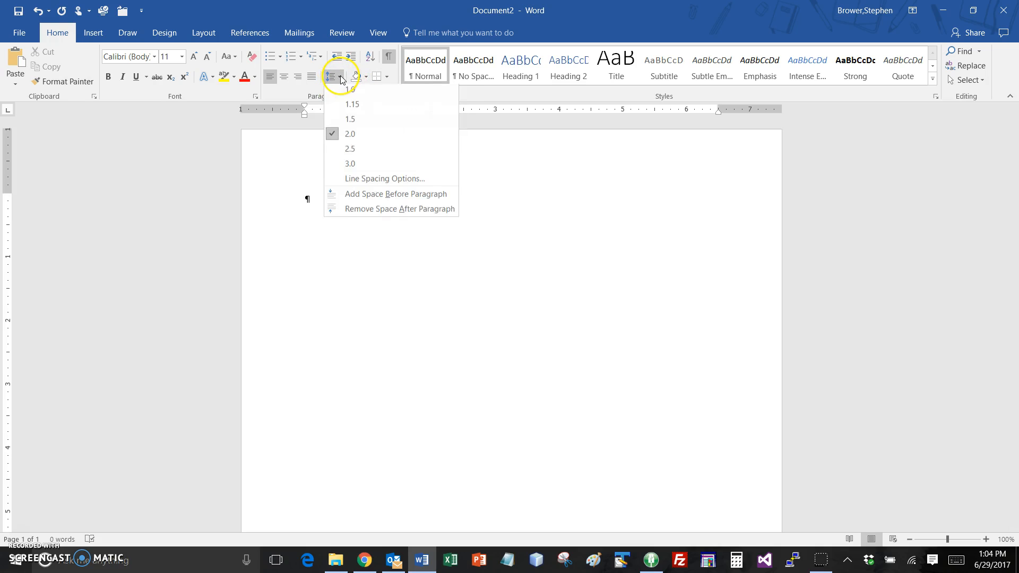
pyautogui.click(400, 212)
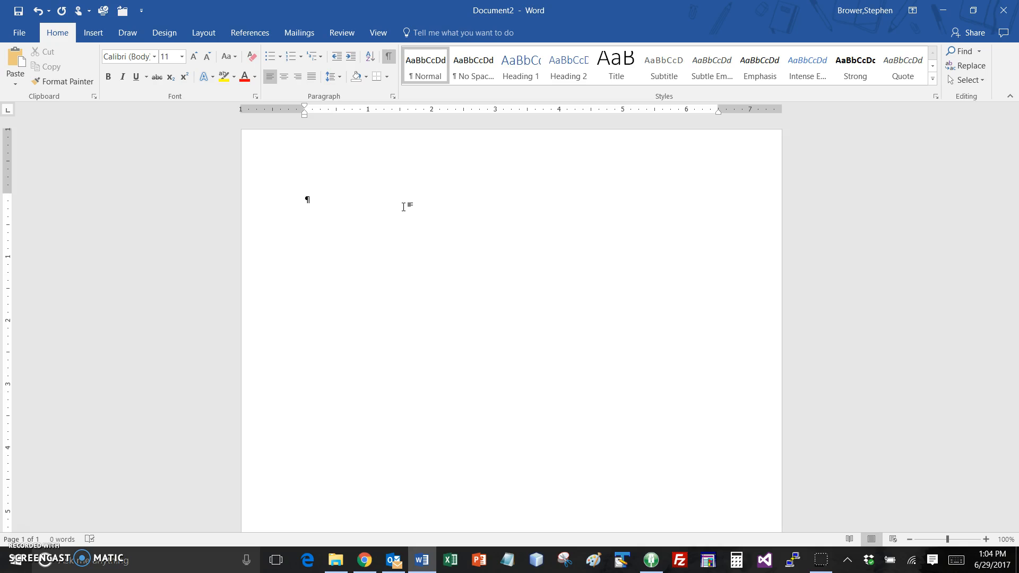
# - Enter the heading on separate lines: "Your Name", "Teacher's Name", "Course" and "June 30, 2017", followed by a new line
pyautogui.write('You')
pyautogui.press('BackSpace')
pyautogui.write('r Name')
pyautogui.press('Return')
pyautogui.write("Teacher's")
pyautogui.write('Name')
pyautogui.press('Return')
pyautogui.write('Course')
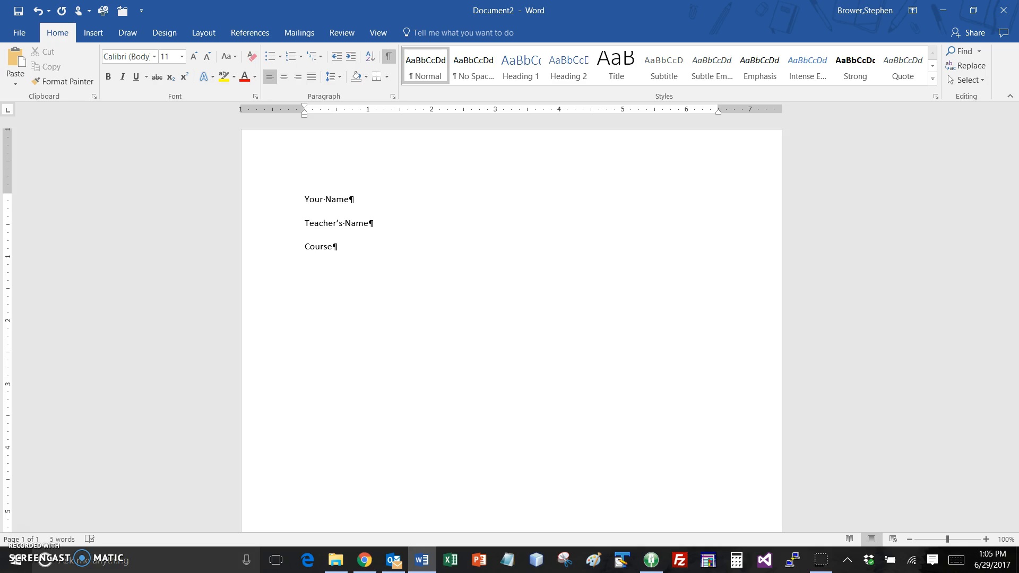
pyautogui.press('Return')
pyautogui.write('June')
pyautogui.write('30, 2017')
pyautogui.press('Return')
# - Add the centred title "Title of Paper" below the date and start a left-aligned paragraph beneath it
pyautogui.doubleClick(484, 297)
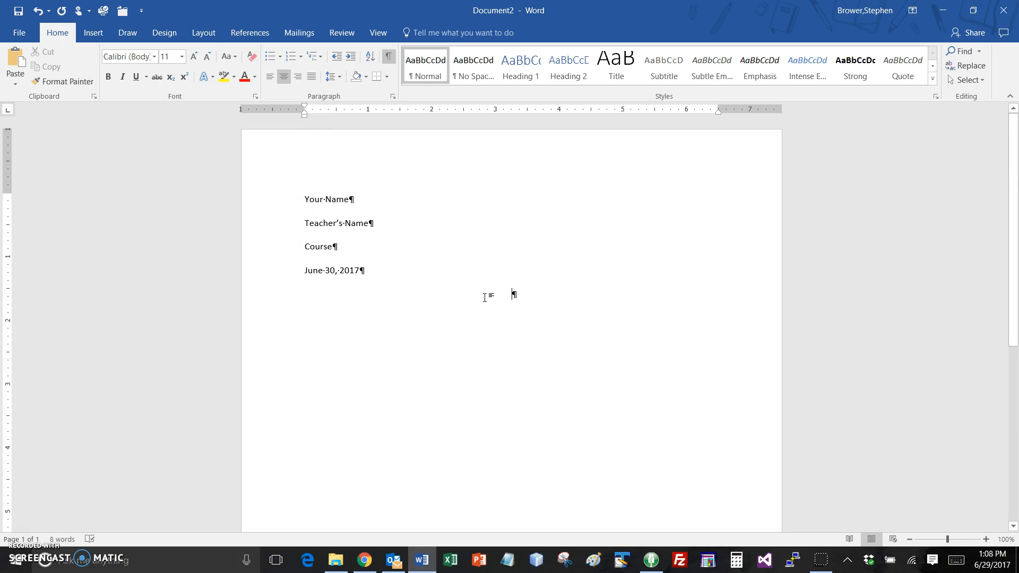
pyautogui.write('Ti')
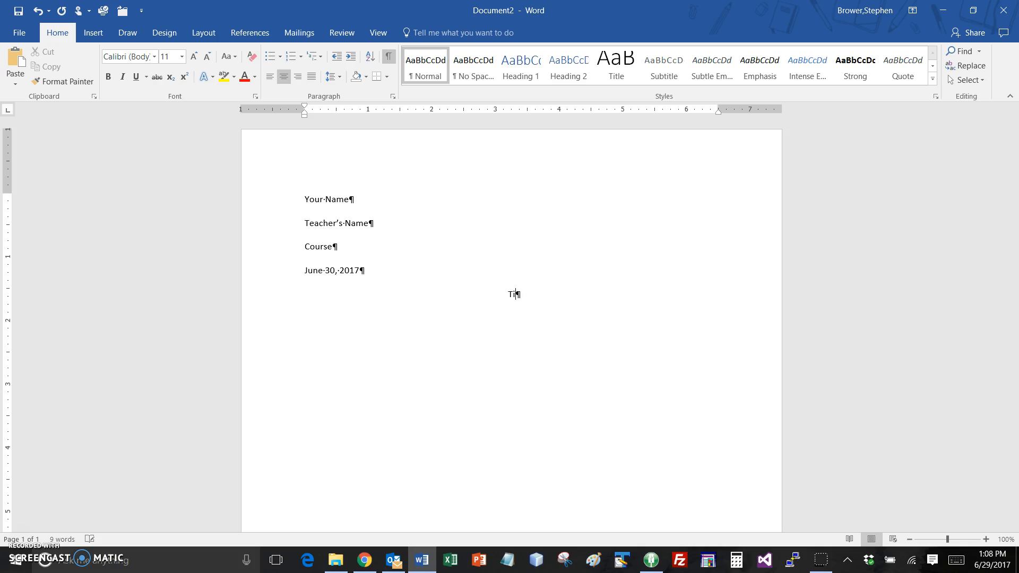
pyautogui.write('tle of')
pyautogui.write('Paper')
pyautogui.press('Return')
pyautogui.hotkey('ctrl', 'l')
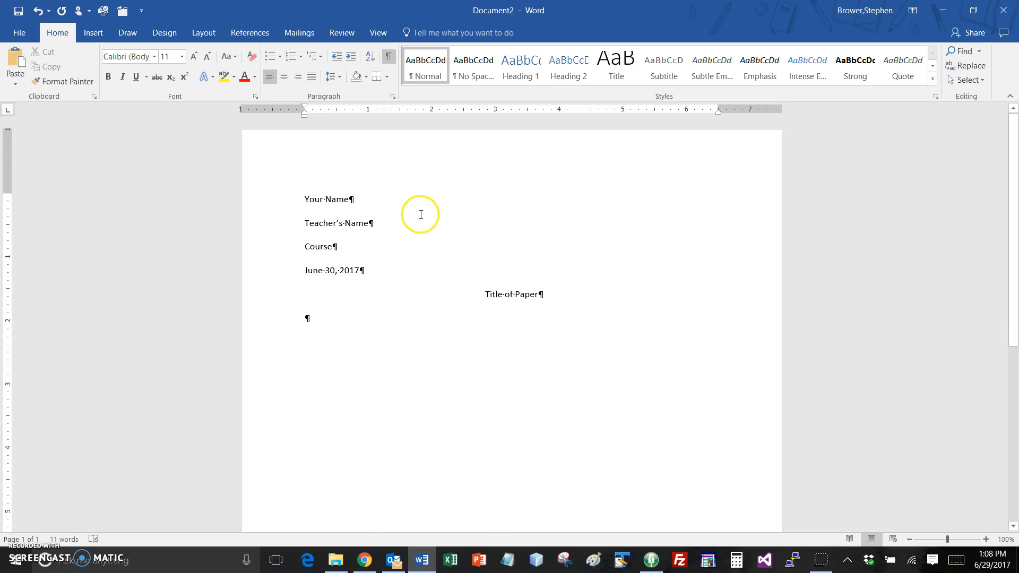
# - Give the paragraph below the title a first line indent of 0.5"
pyautogui.click(394, 96)
pyautogui.click(592, 224)
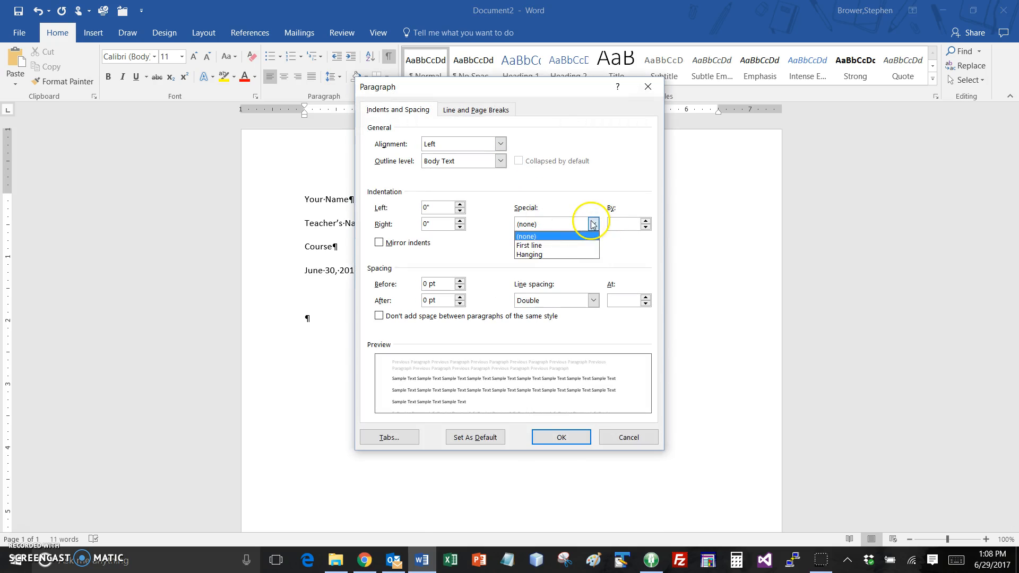
pyautogui.click(552, 245)
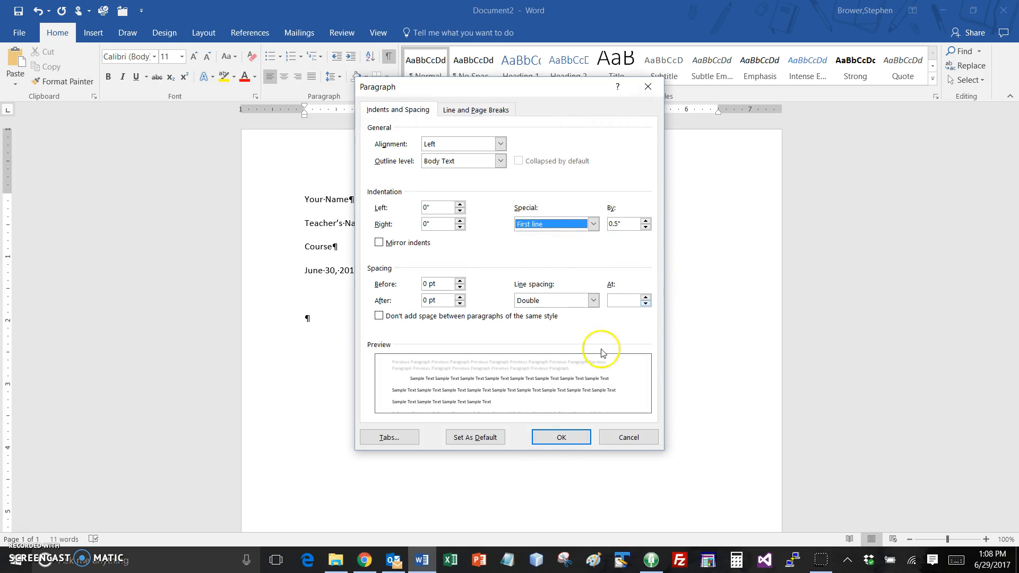
pyautogui.click(571, 441)
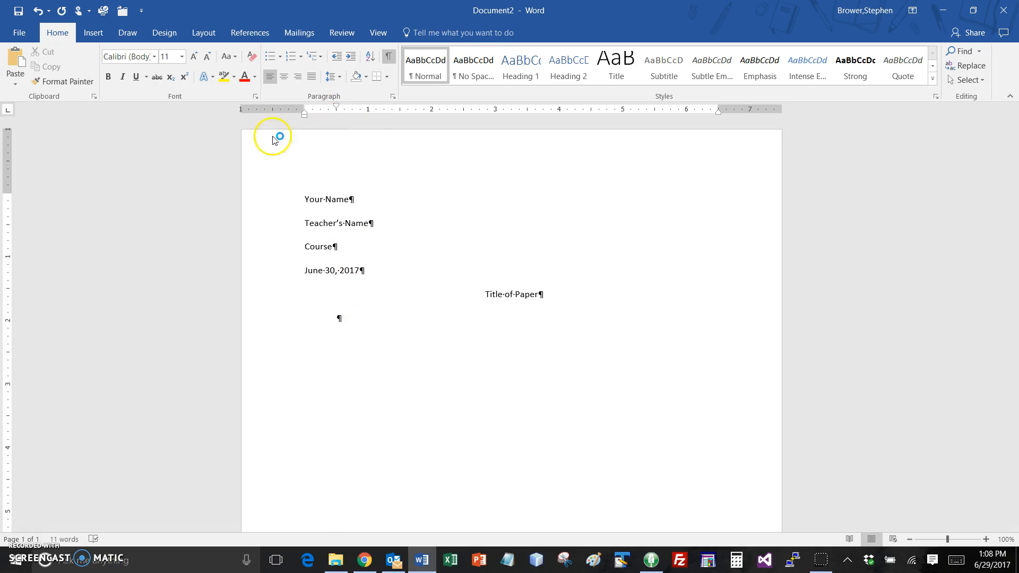
pyautogui.click(339, 78)
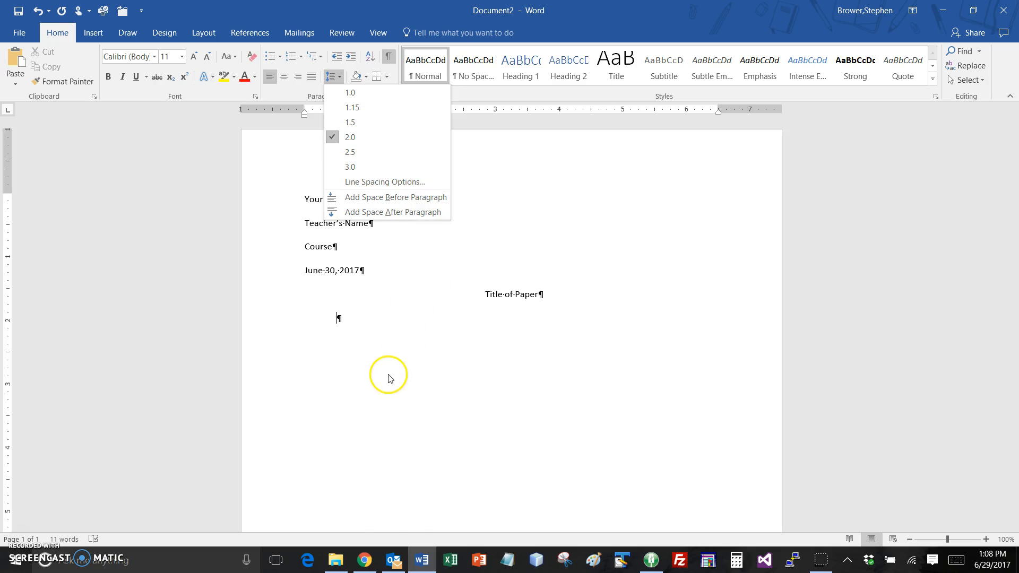
pyautogui.click(289, 5)
pyautogui.click(203, 32)
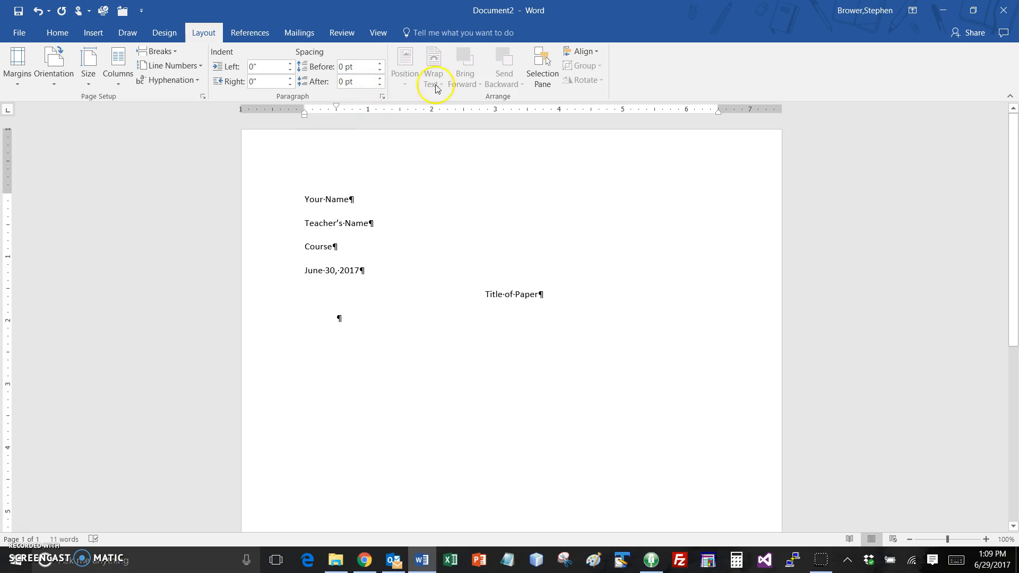
pyautogui.click(71, 41)
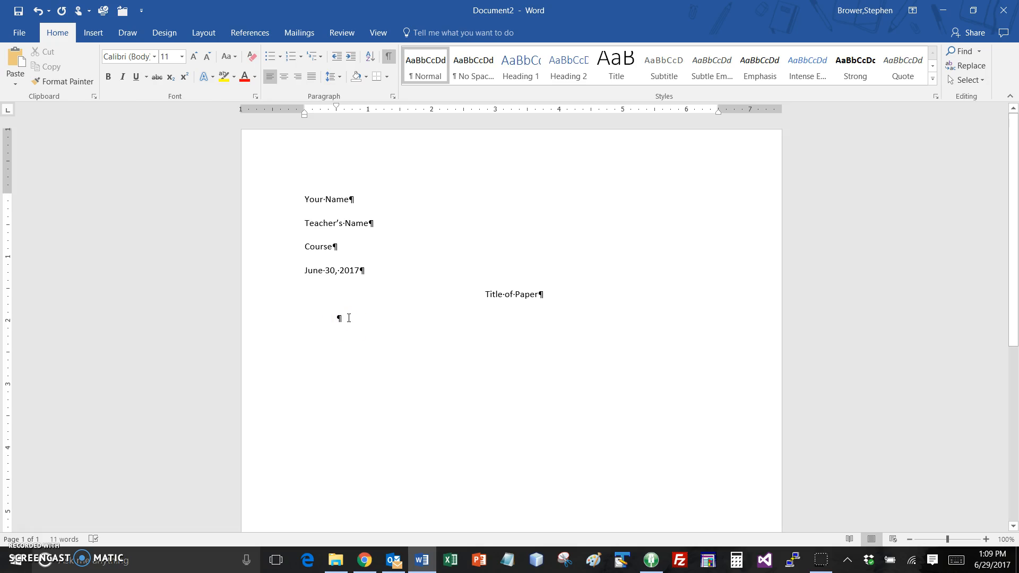
# - Save the document in the Practice folder under the file name MLA Demo 1.docx
pyautogui.click(20, 11)
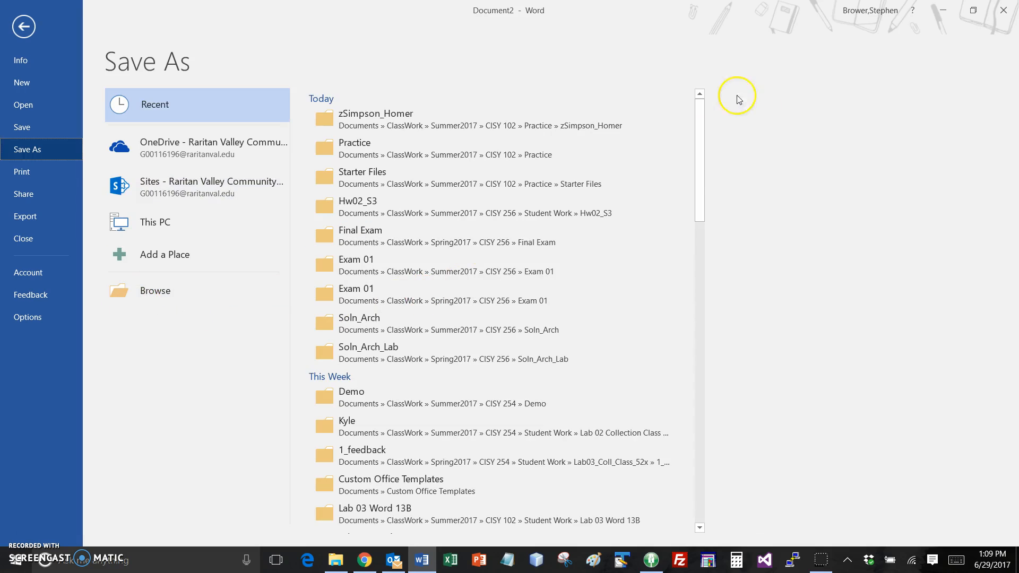
pyautogui.click(429, 151)
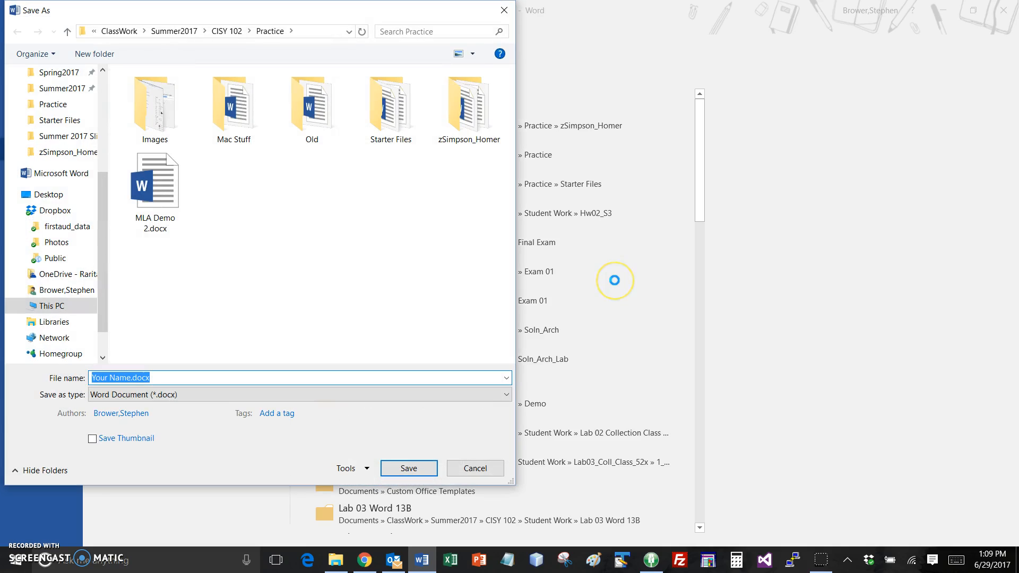
pyautogui.click(178, 207)
pyautogui.click(142, 377)
pyautogui.click(142, 377)
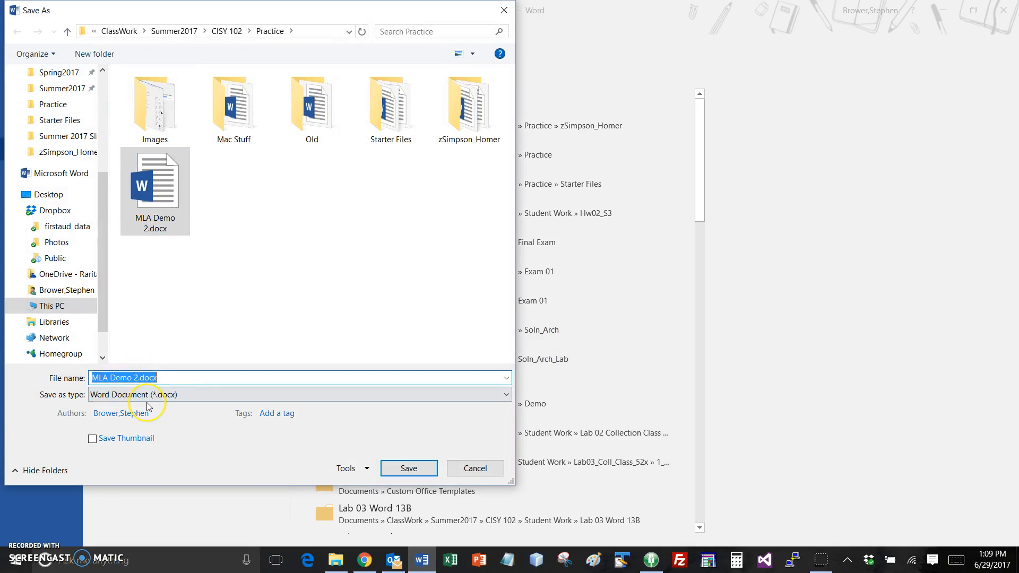
pyautogui.press('End')
pyautogui.press('Left')
pyautogui.press('Left')
pyautogui.press('Left')
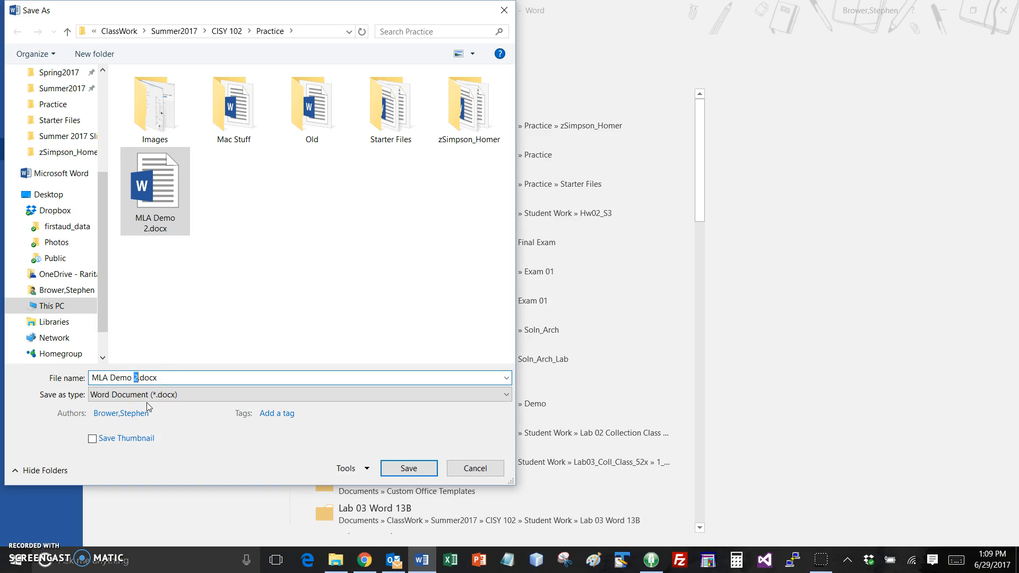
pyautogui.press('Delete')
pyautogui.write('1')
pyautogui.click(408, 468)
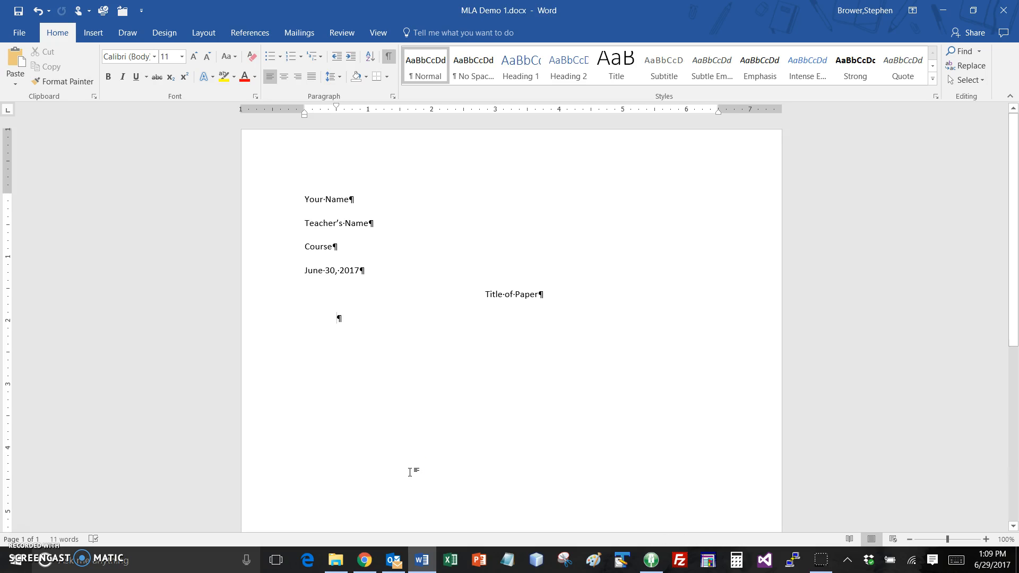
# - Open the page header for editing
pyautogui.rightClick(643, 153)
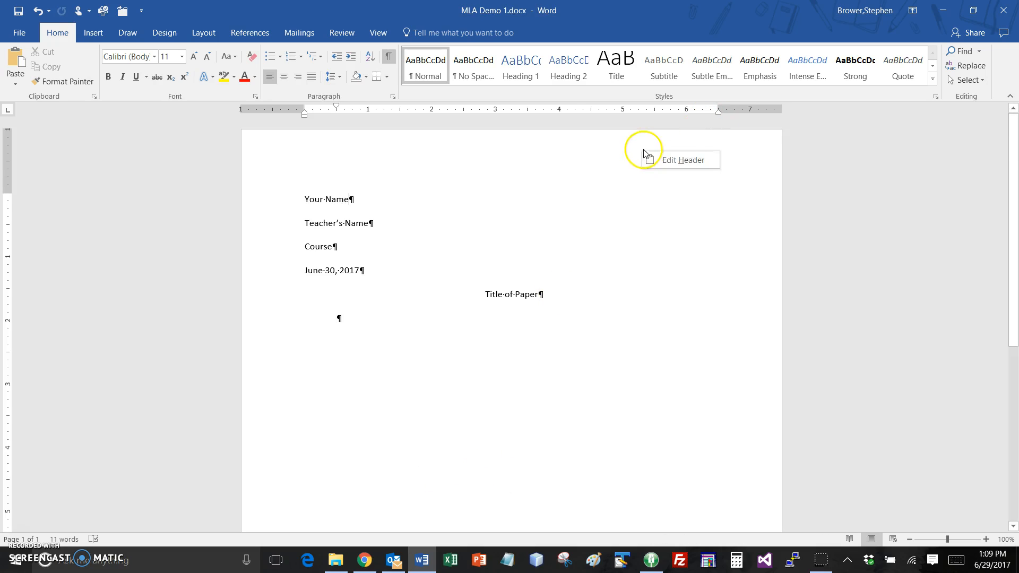
pyautogui.click(677, 158)
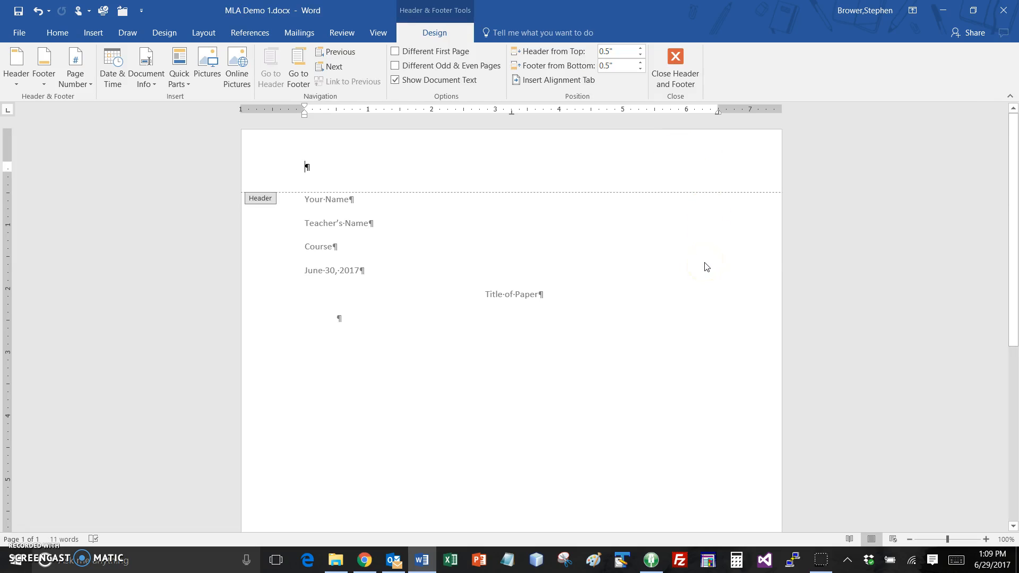
pyautogui.hotkey('ctrl', 'r')
pyautogui.hotkey('ctrl', 'z')
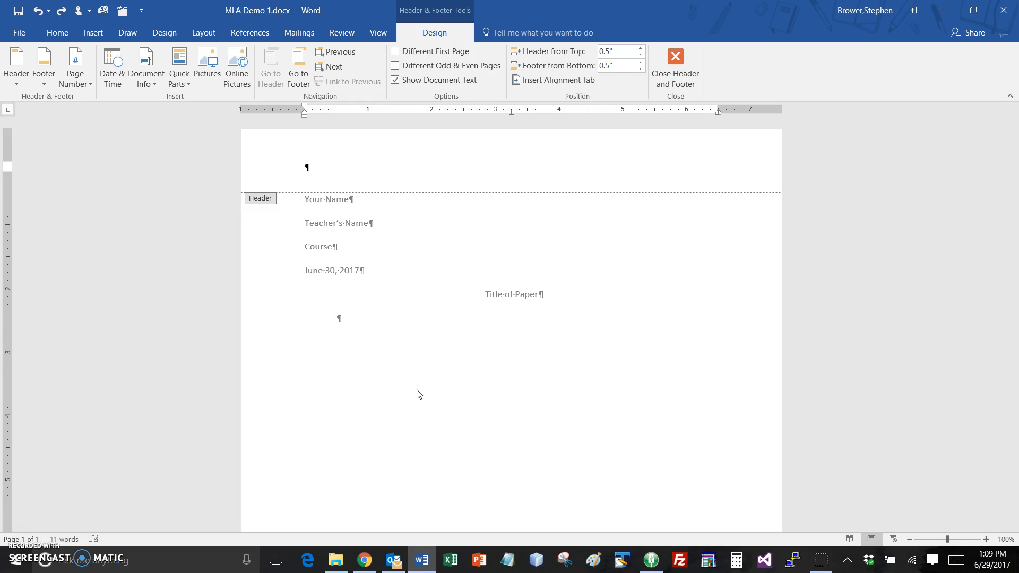
pyautogui.press('Tab')
pyautogui.write('kjhkjhkjhkjh')
pyautogui.press('Tab')
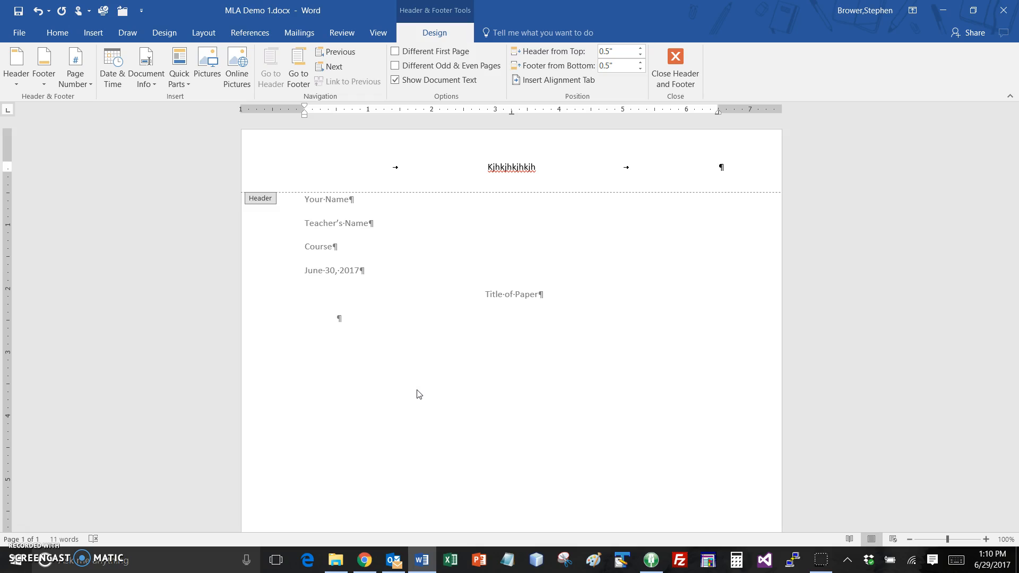
pyautogui.hotkey('ctrl', 'z')
pyautogui.hotkey('ctrl', 'z')
pyautogui.hotkey('ctrl', 'z')
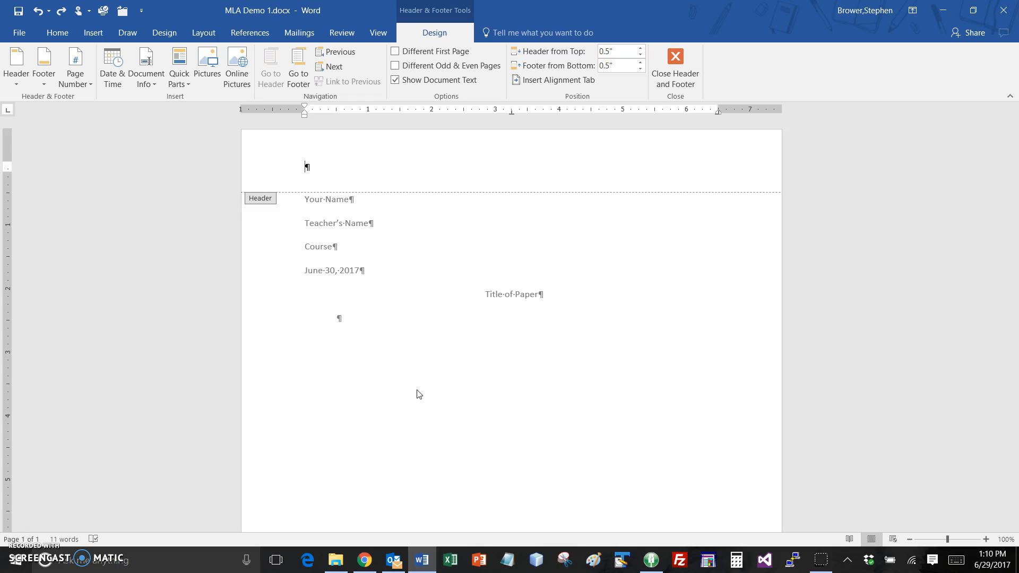
# - Right-align the header and enter "Lastname" followed by a space
pyautogui.hotkey('ctrl', 'r')
pyautogui.write('astname')
pyautogui.press('BackSpace')
pyautogui.write('e ')
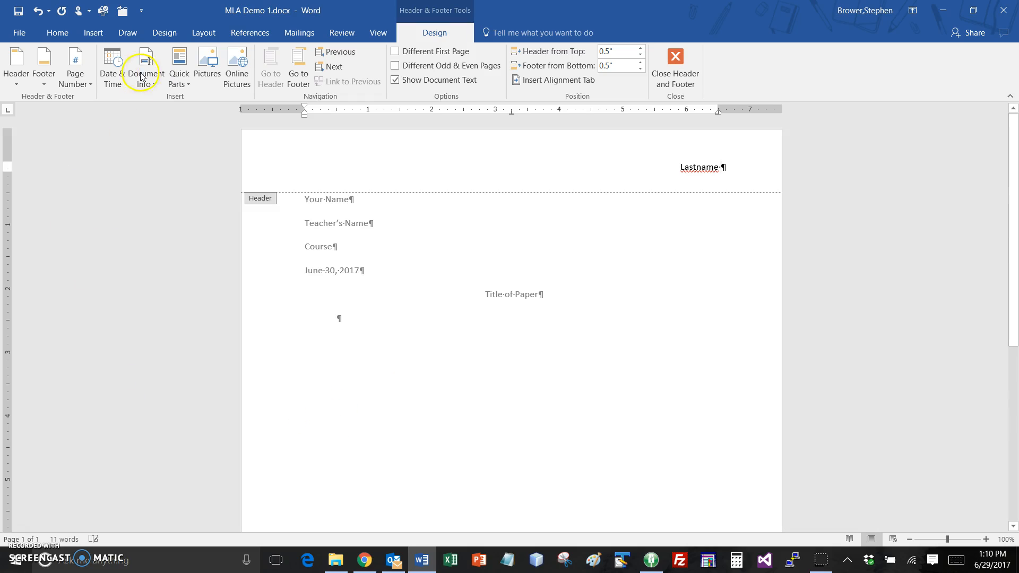
pyautogui.write('1')
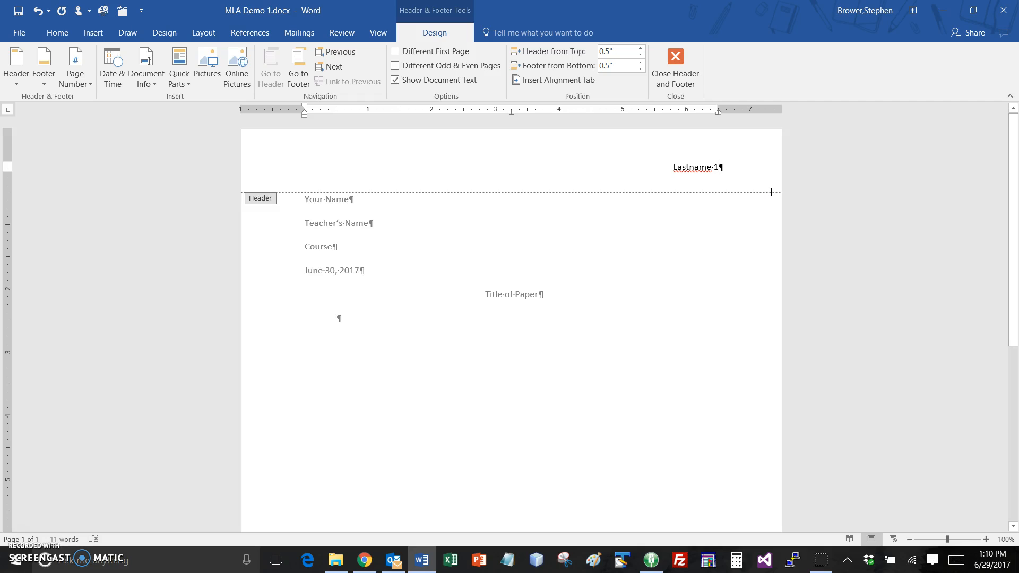
pyautogui.press('BackSpace')
# - Insert a Plain Number page number at the current position after "Lastname" and close the header
pyautogui.click(86, 80)
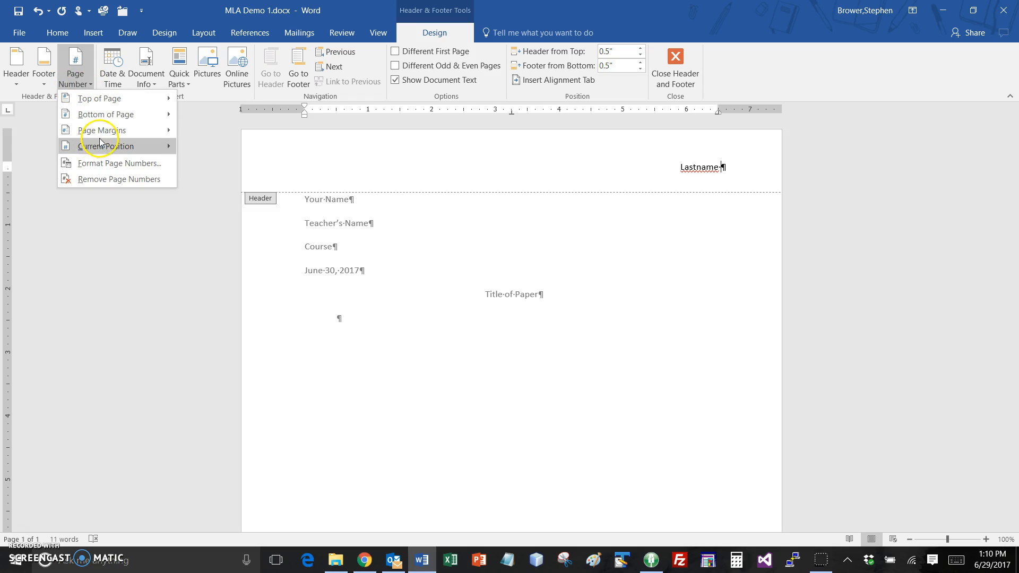
pyautogui.moveTo(98, 149)
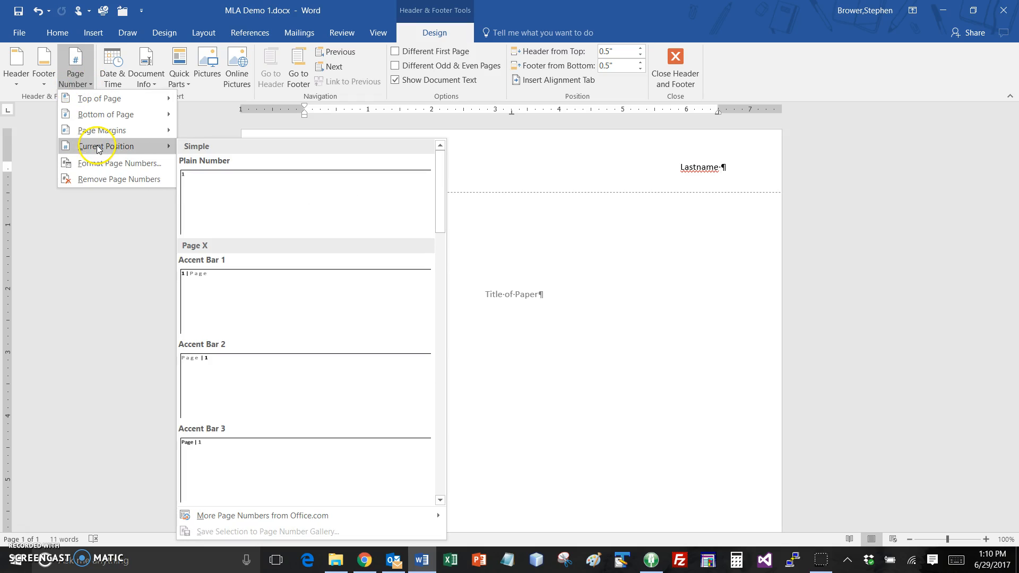
pyautogui.click(253, 194)
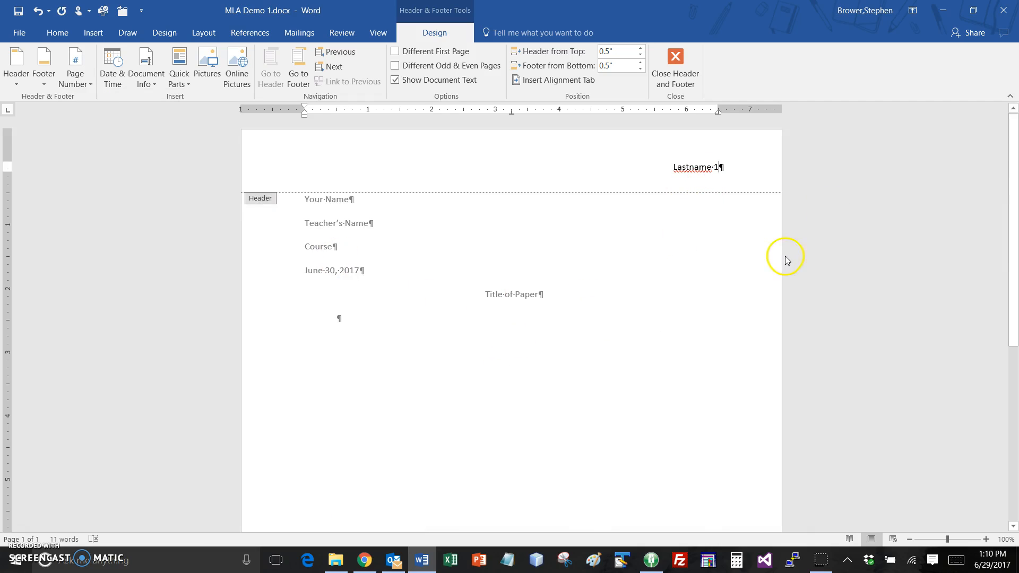
pyautogui.click(718, 259)
pyautogui.click(566, 287)
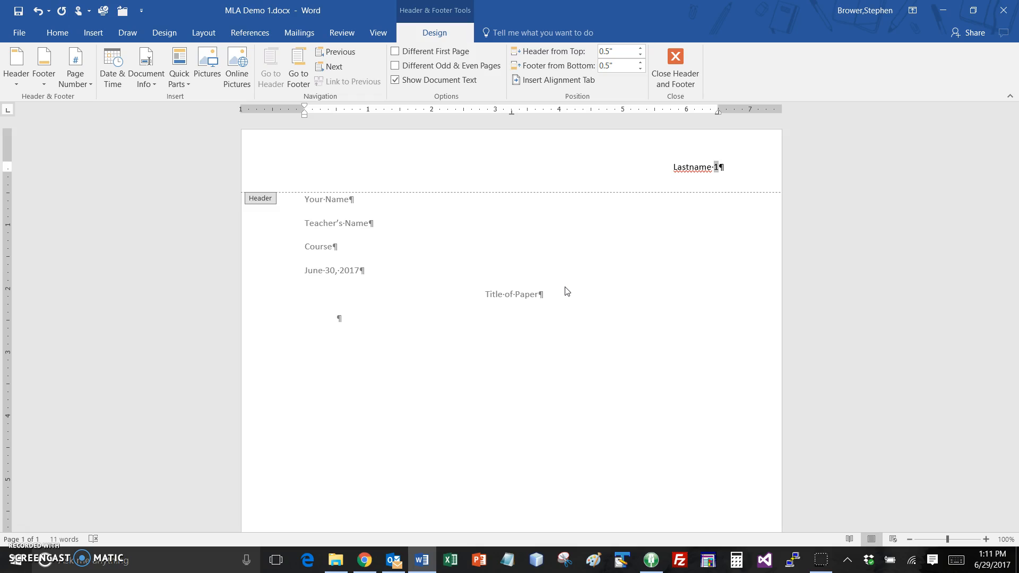
pyautogui.press('End')
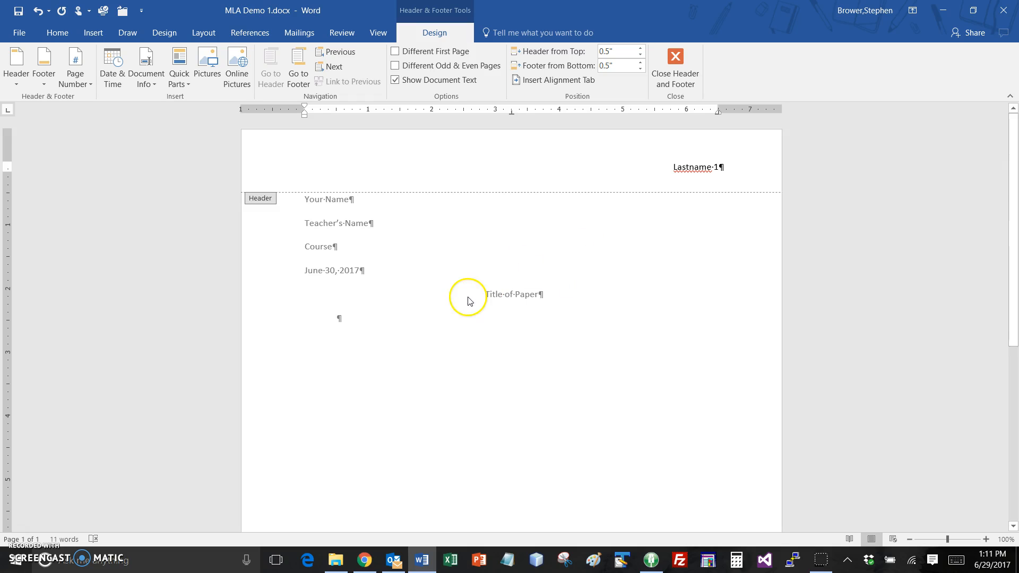
pyautogui.click(675, 71)
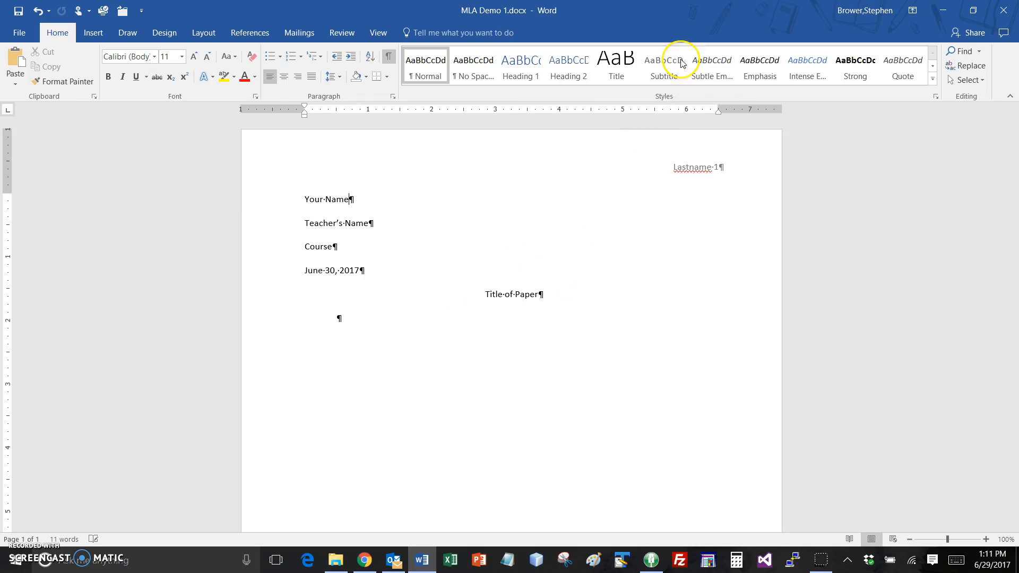
# - Place the cursor in the empty indented paragraph, then restore the document window and move it beside the Starter Files folder window
pyautogui.scroll(-10, 457, 401)
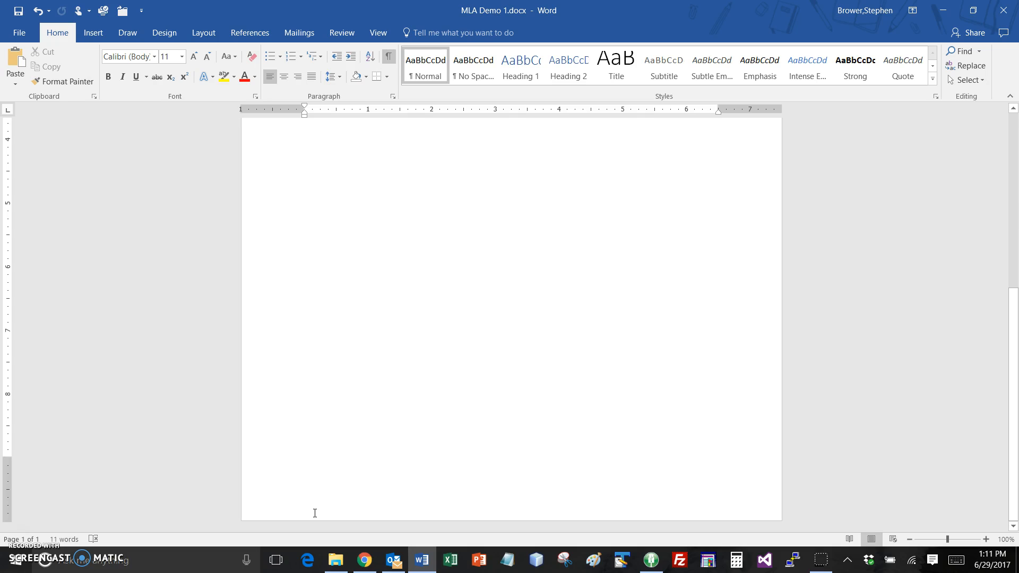
pyautogui.scroll(10, 458, 451)
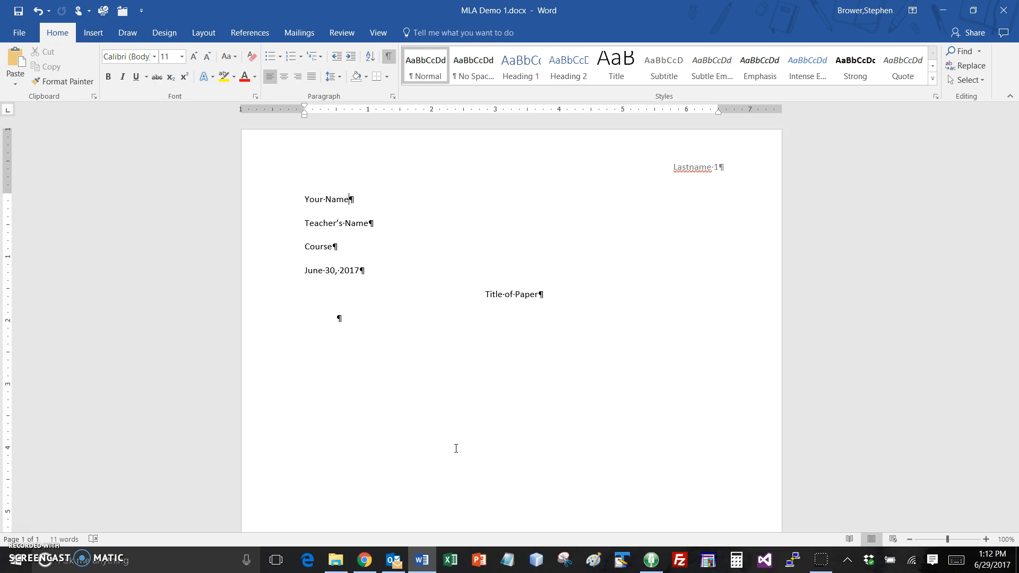
pyautogui.click(355, 316)
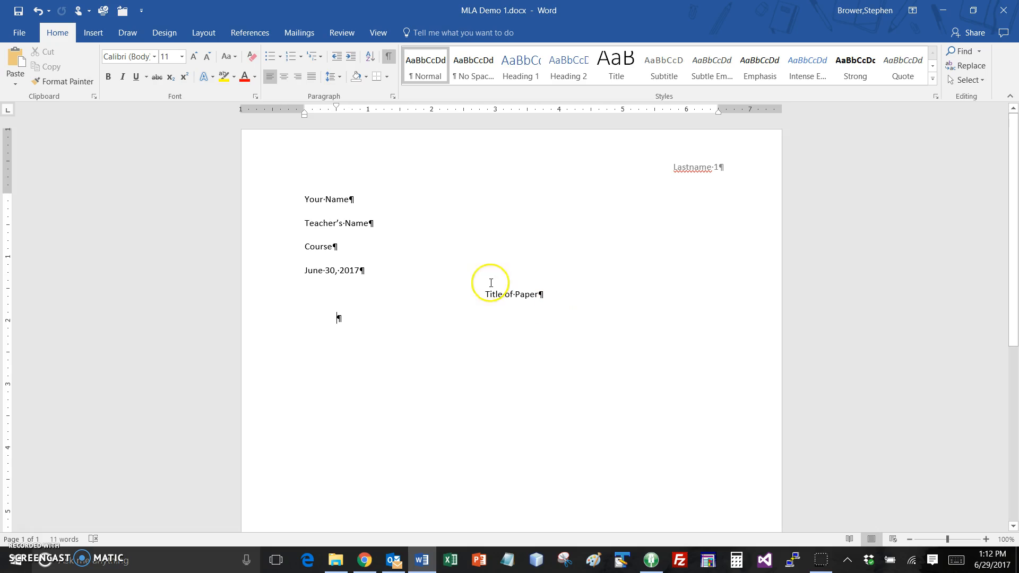
pyautogui.doubleClick(575, 11)
pyautogui.moveTo(555, 23); pyautogui.dragTo(353, 27)
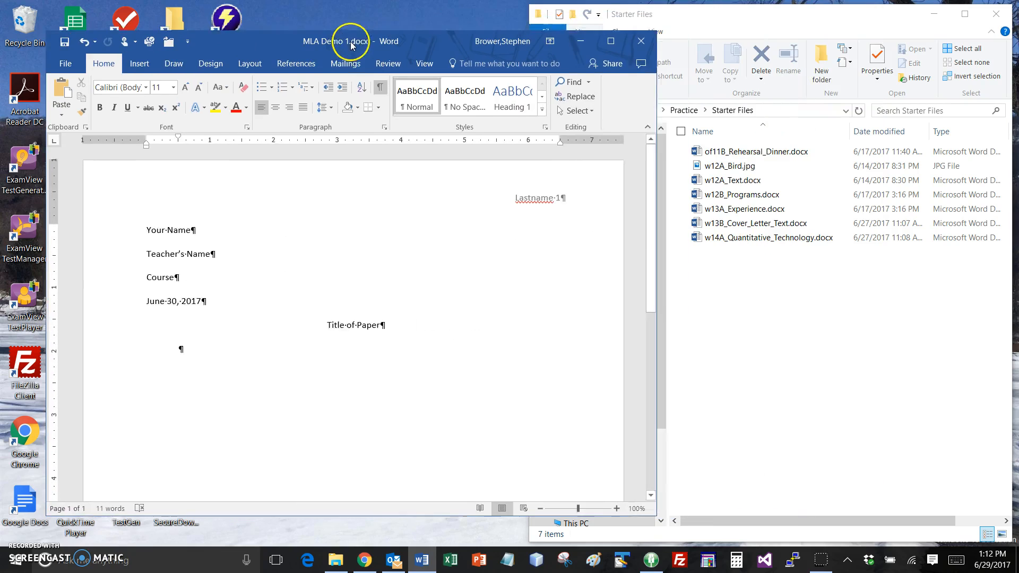
# - Open w14A_Quantitative_Technology.docx from the Starter Files folder and copy its entire text
pyautogui.click(769, 28)
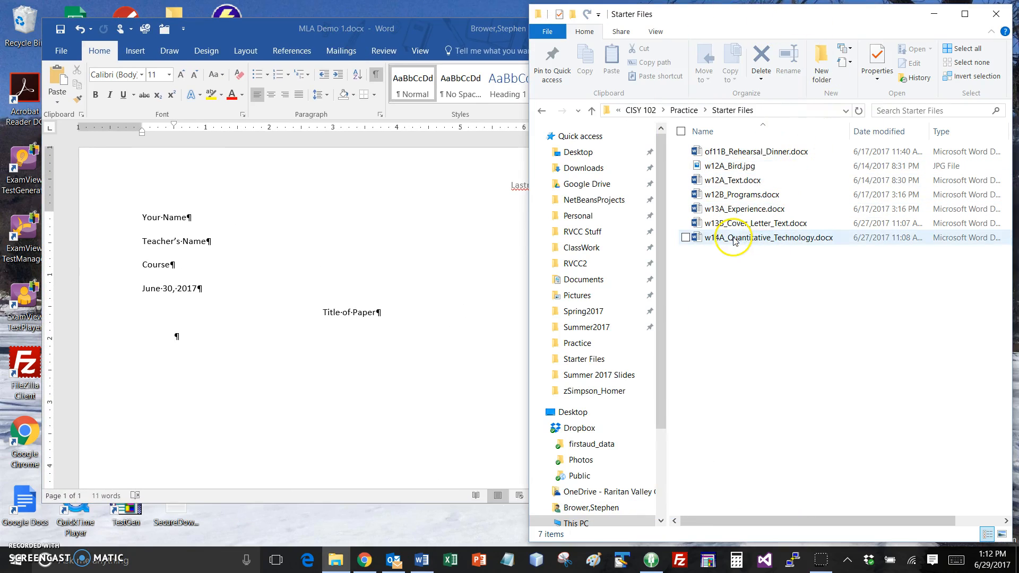
pyautogui.click(735, 239)
pyautogui.doubleClick(741, 247)
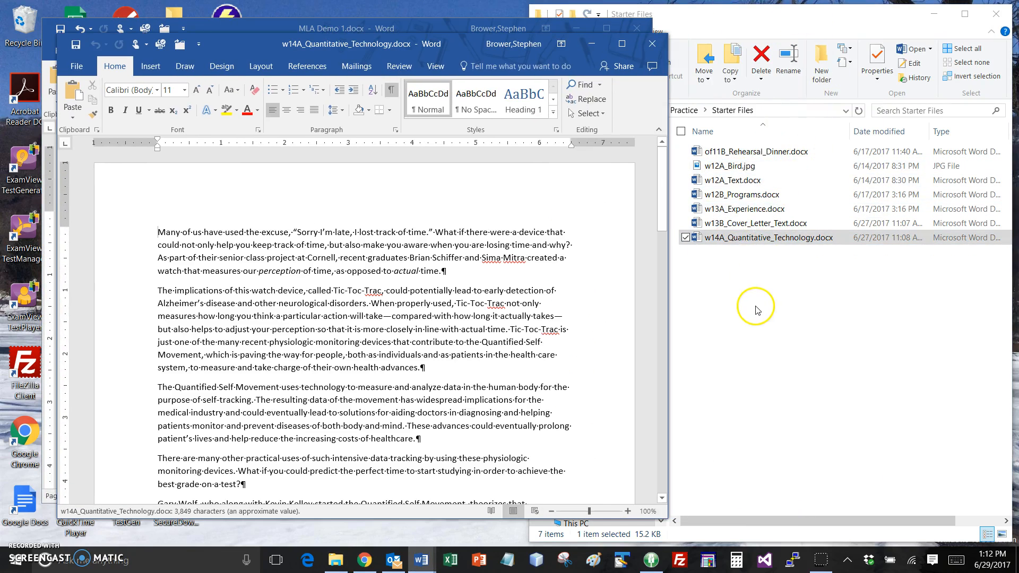
pyautogui.hotkey('ctrl', 'a')
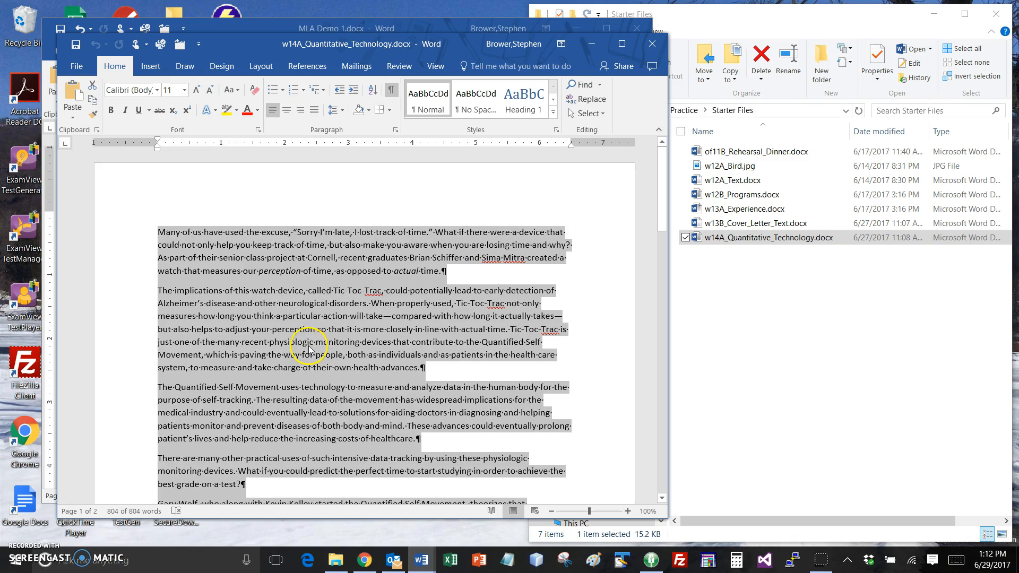
pyautogui.rightClick(293, 244)
pyautogui.click(321, 266)
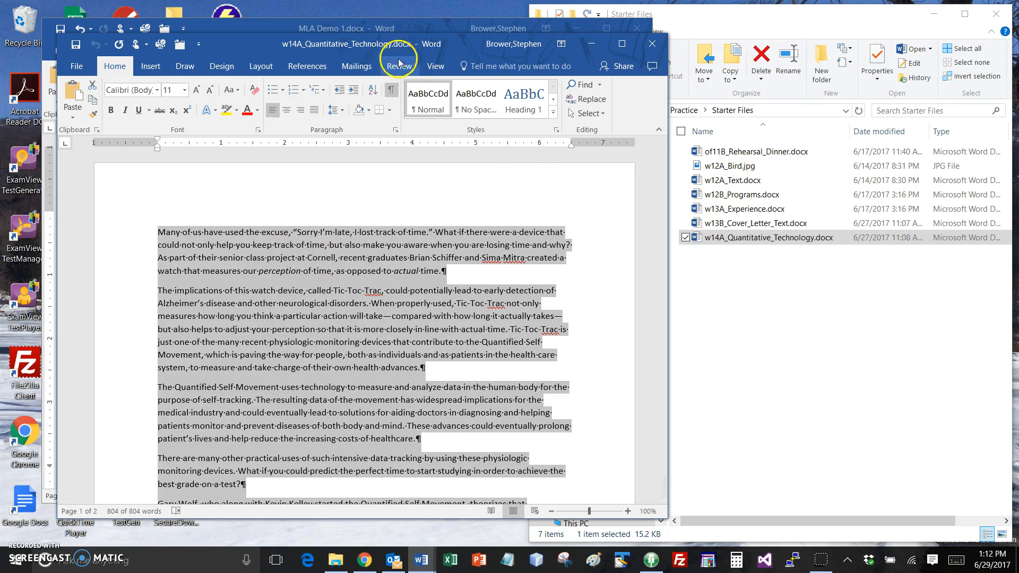
# - Paste the copied text, keeping text only, into the empty indented paragraph below the title in MLA Demo 1.docx
pyautogui.click(383, 23)
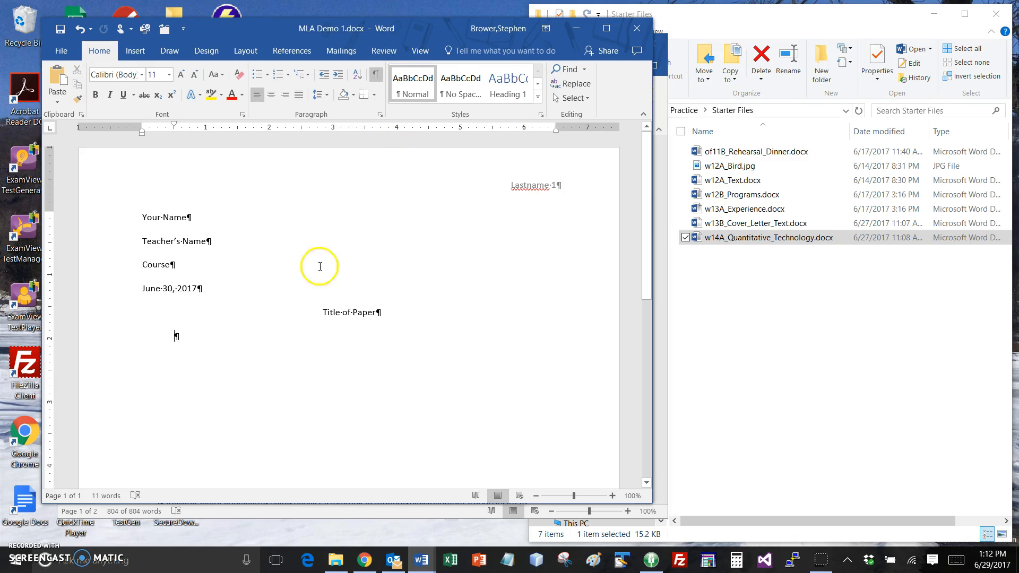
pyautogui.rightClick(178, 335)
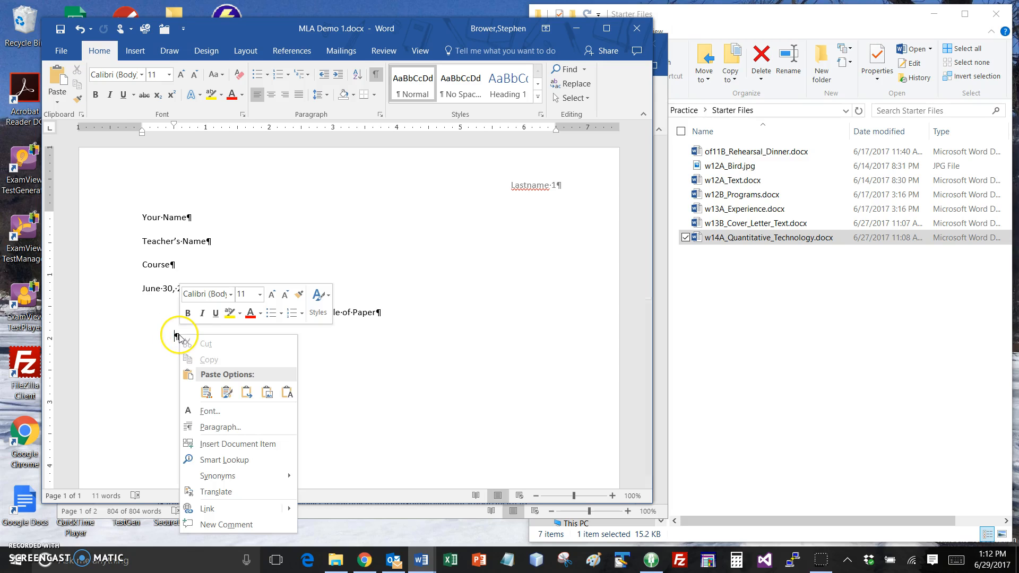
pyautogui.click(289, 392)
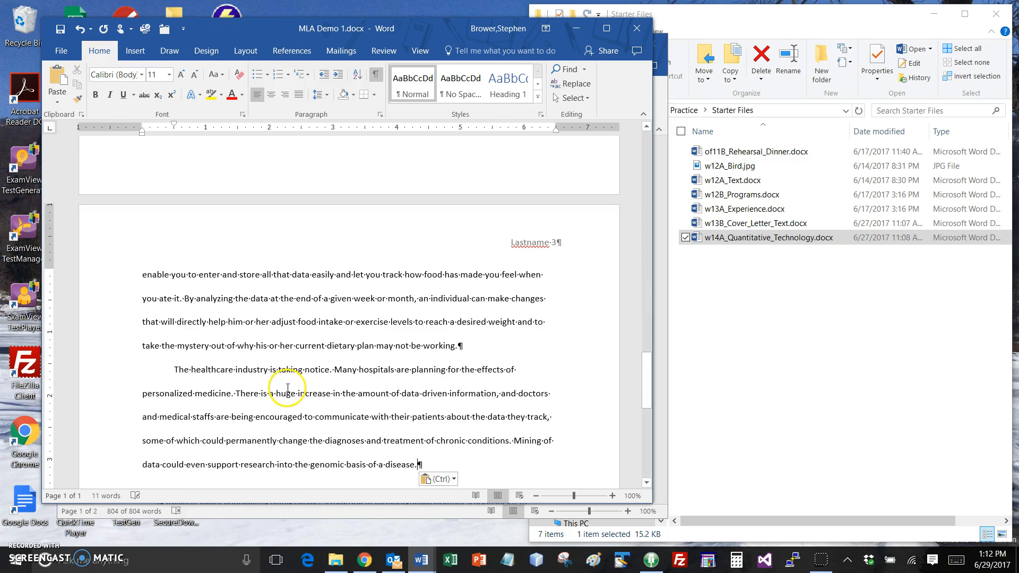
pyautogui.scroll(3, 281, 380)
pyautogui.scroll(10, 279, 377)
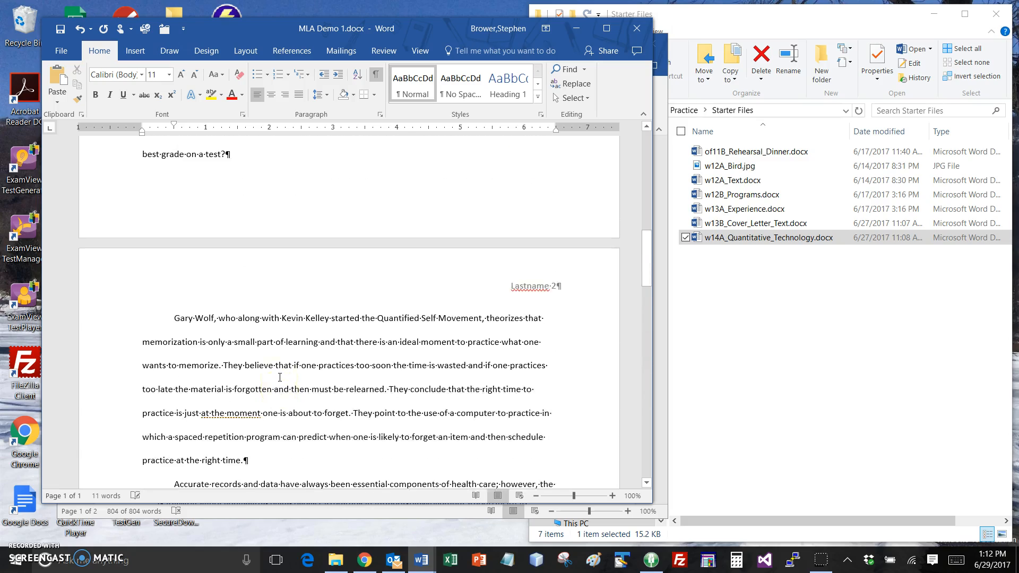
pyautogui.scroll(5, 282, 376)
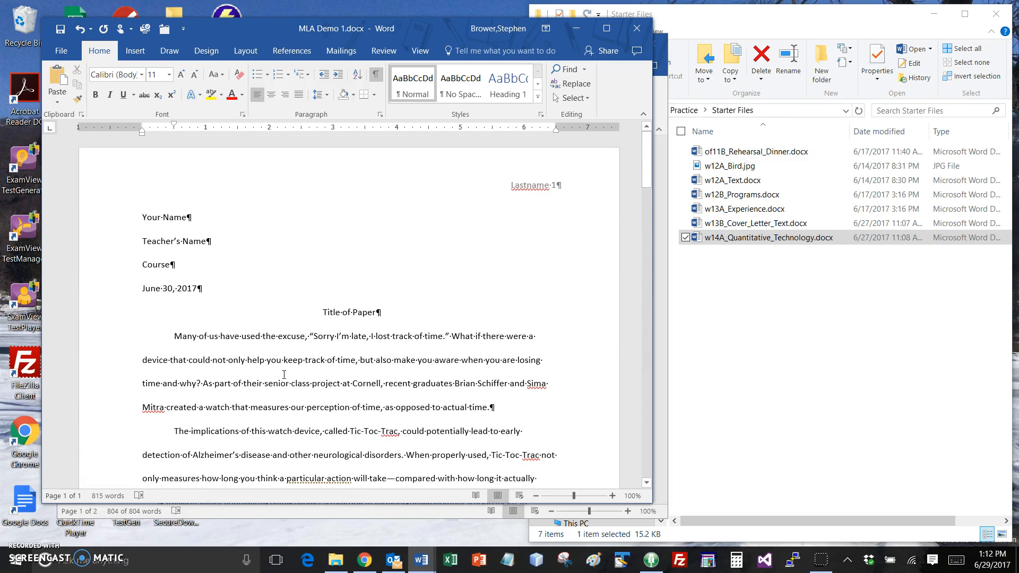
# - Maximize the MLA Demo 1.docx window and review the pasted body text and page headers across the pages
pyautogui.click(291, 375)
pyautogui.click(294, 375)
pyautogui.doubleClick(419, 28)
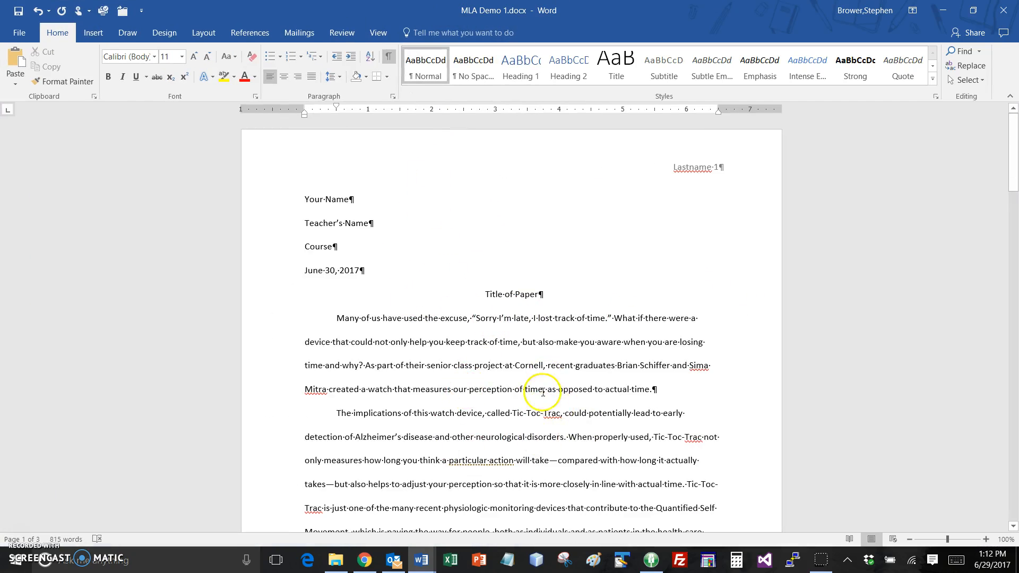
pyautogui.scroll(-3, 526, 391)
pyautogui.scroll(-12, 526, 392)
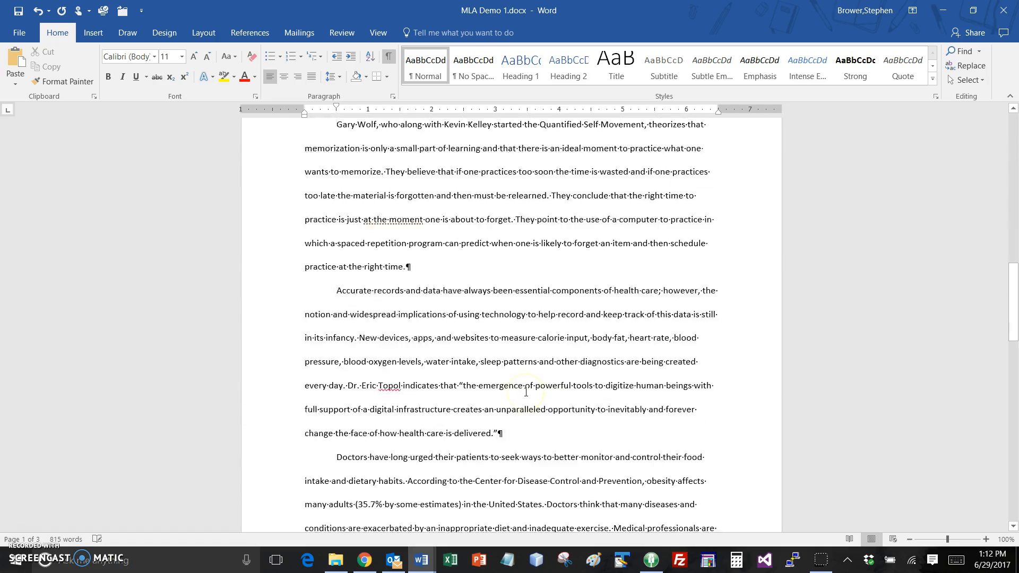
pyautogui.scroll(12, 528, 387)
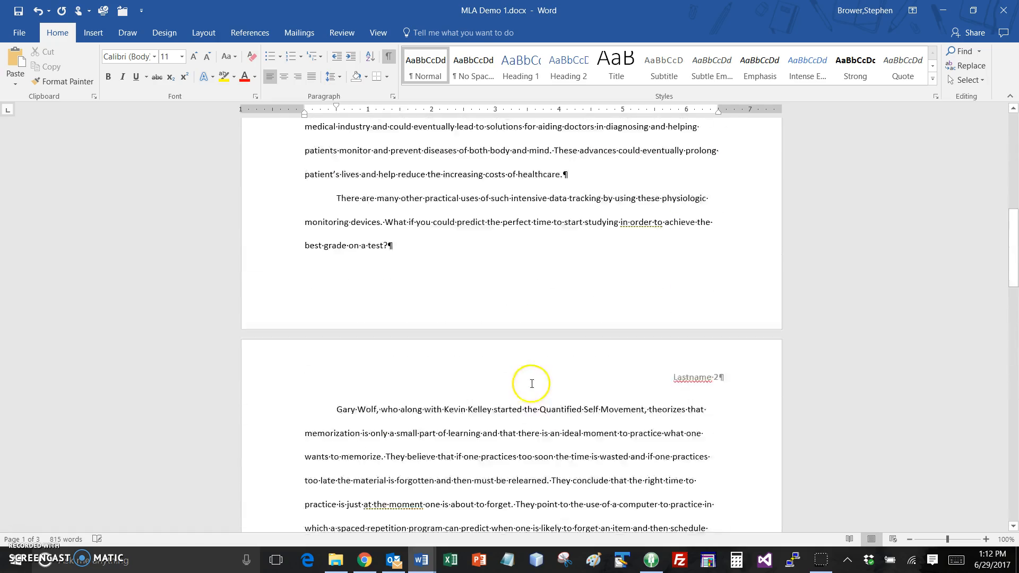
pyautogui.scroll(3, 531, 382)
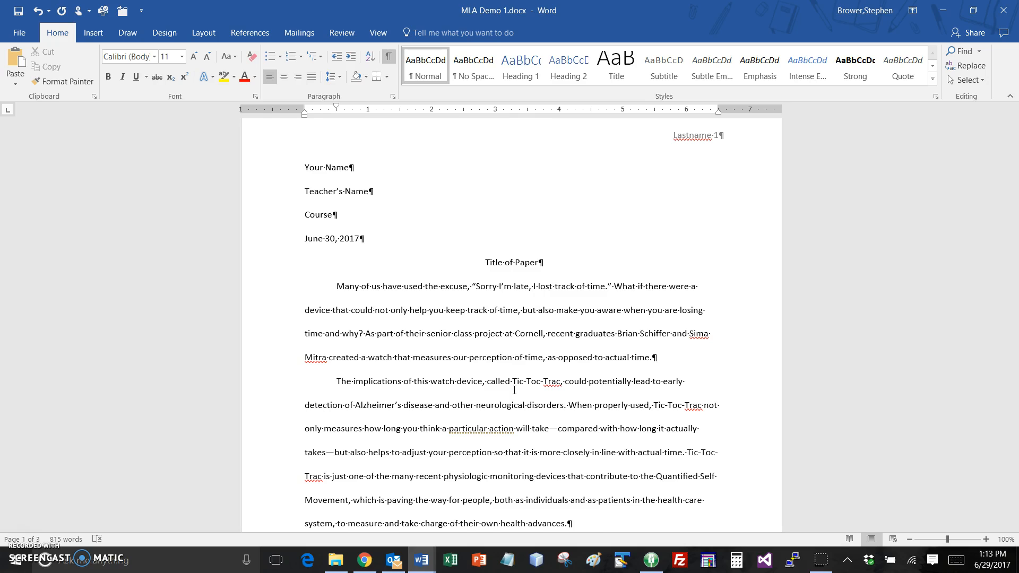
pyautogui.click(495, 378)
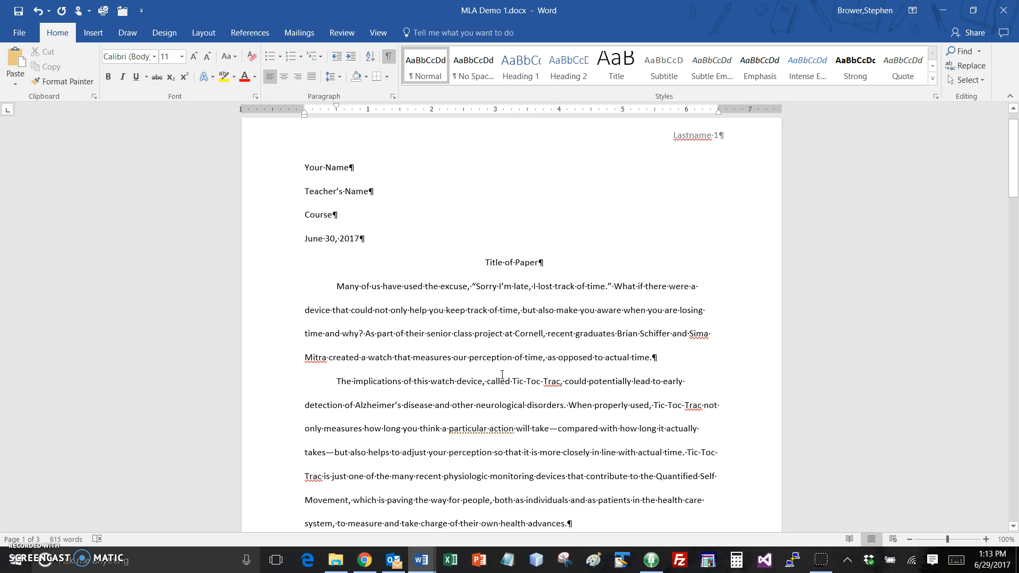
# - Place the cursor after the quotation ending "health care is delivered." on page 2 and set the citation style to MLA Seventh Edition
pyautogui.scroll(-5, 546, 373)
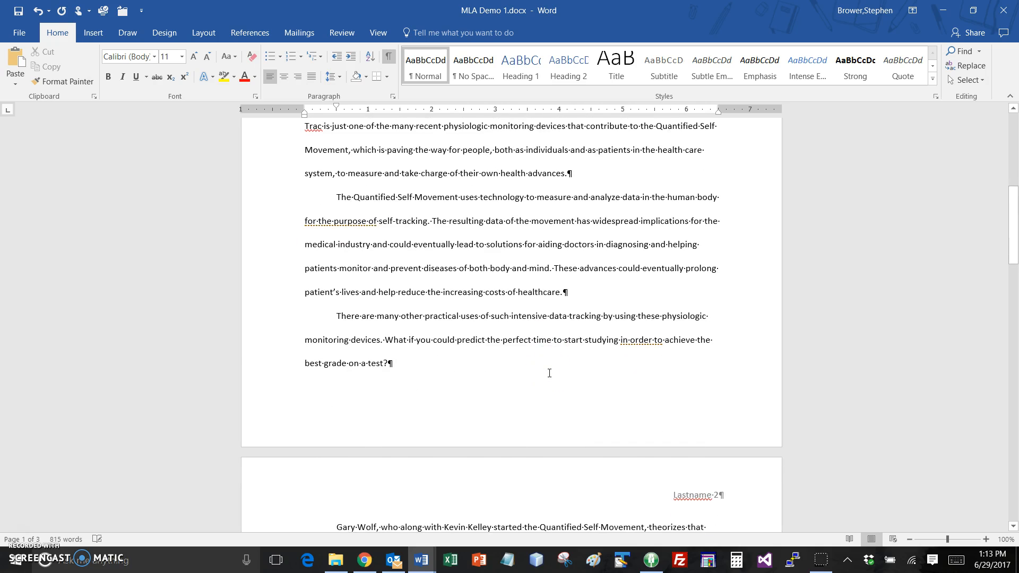
pyautogui.scroll(-7, 549, 373)
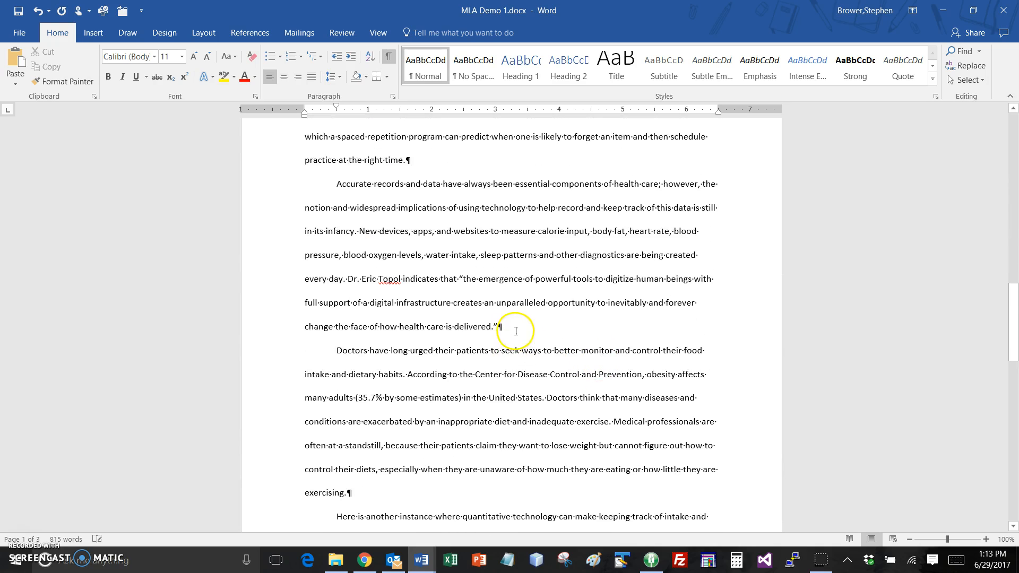
pyautogui.click(516, 331)
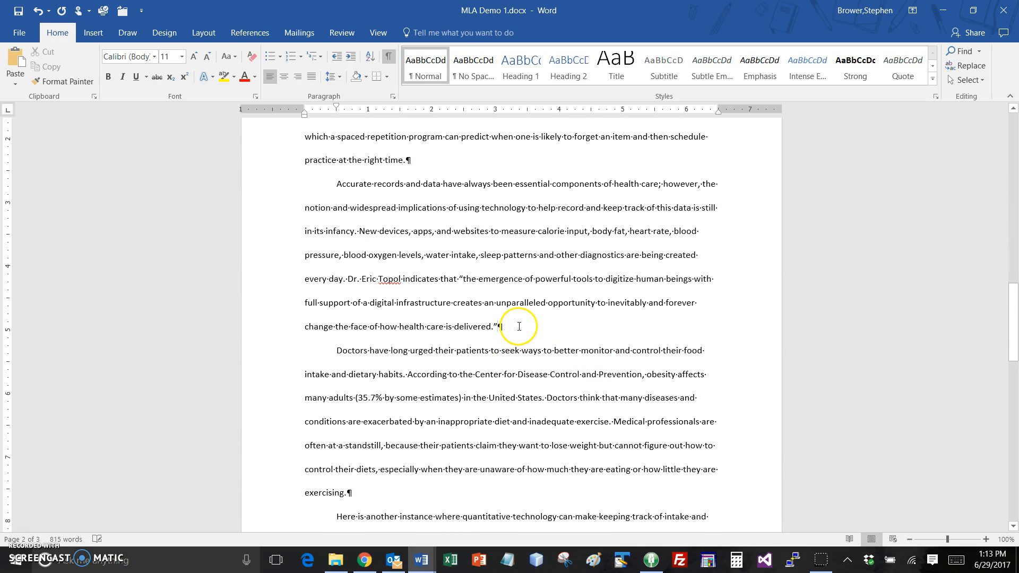
pyautogui.click(247, 34)
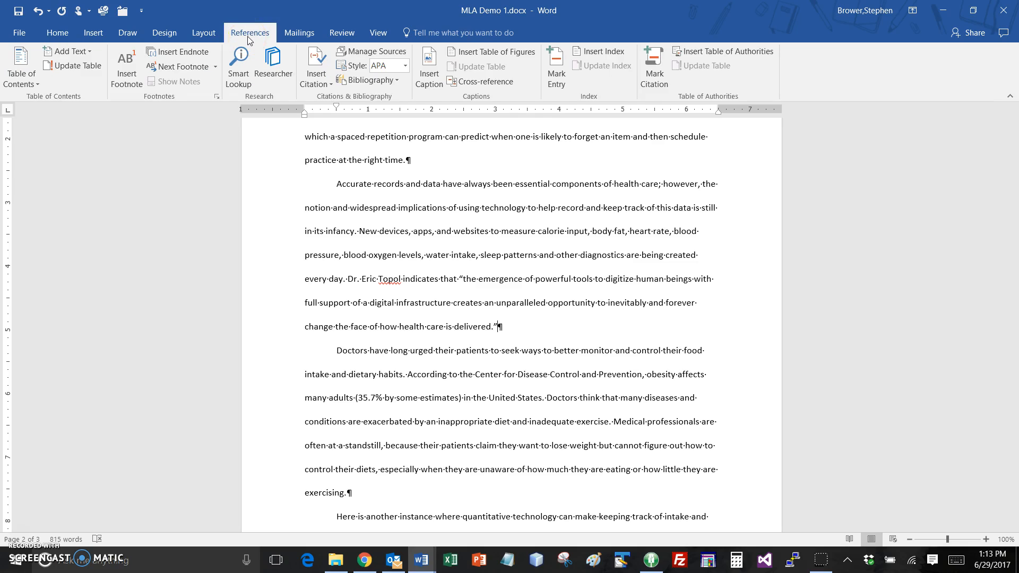
pyautogui.click(406, 67)
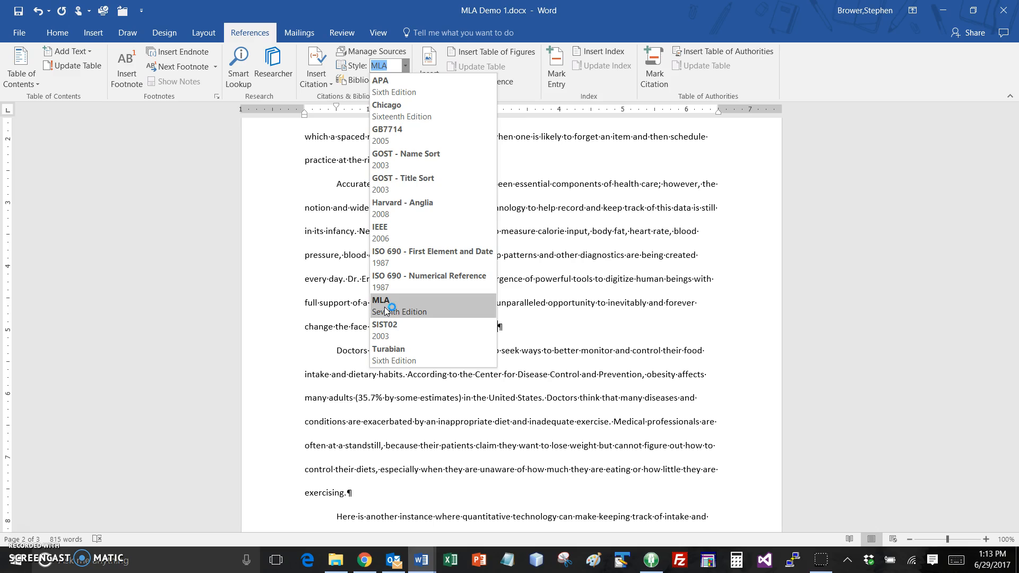
pyautogui.click(404, 92)
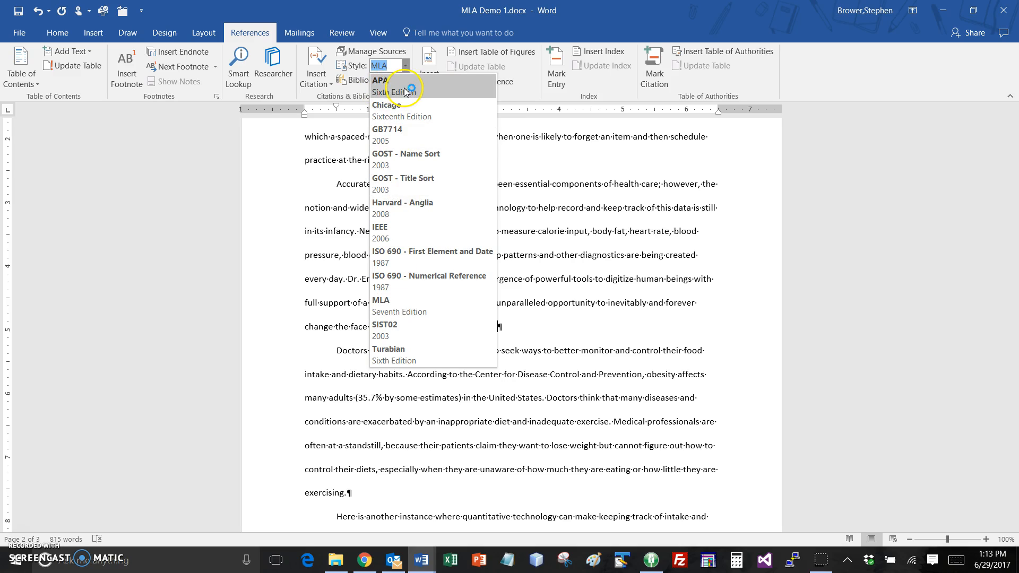
pyautogui.click(393, 311)
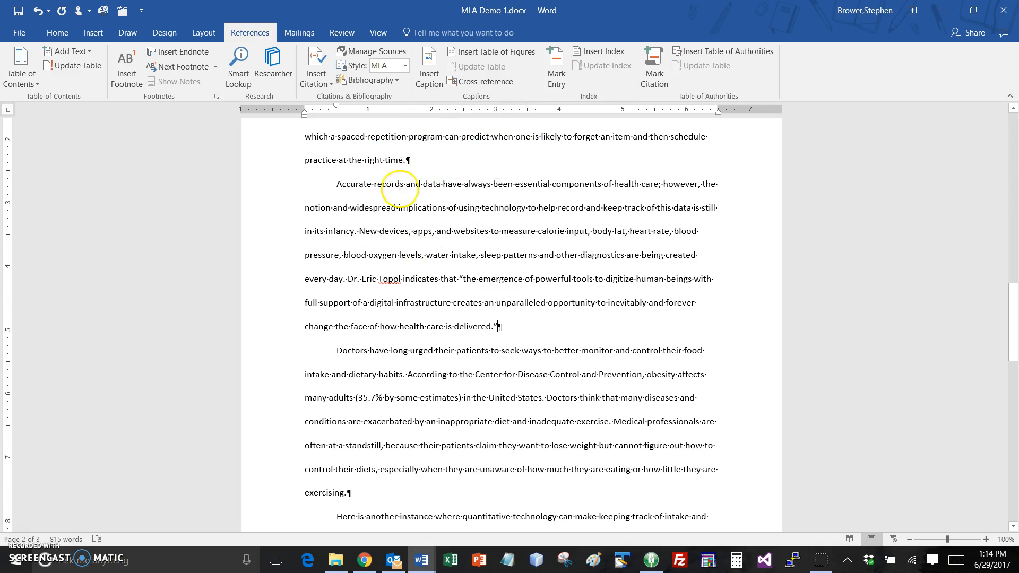
# - Insert a citation from a new Book source: author Topol, Eric J., The Creative Destruction of Medicine, 2012, New York, Basic Books, medium Print
pyautogui.click(321, 83)
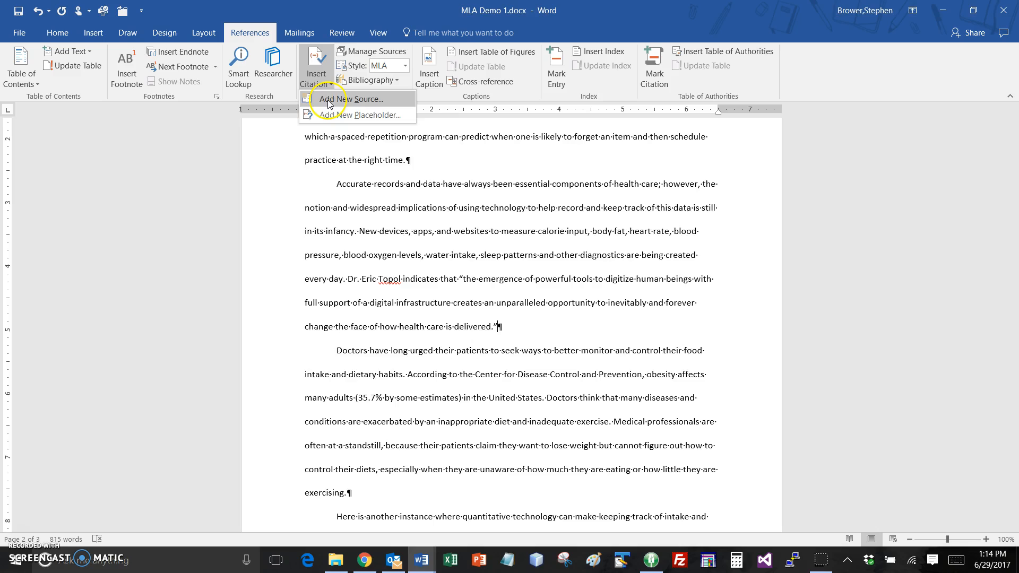
pyautogui.click(339, 99)
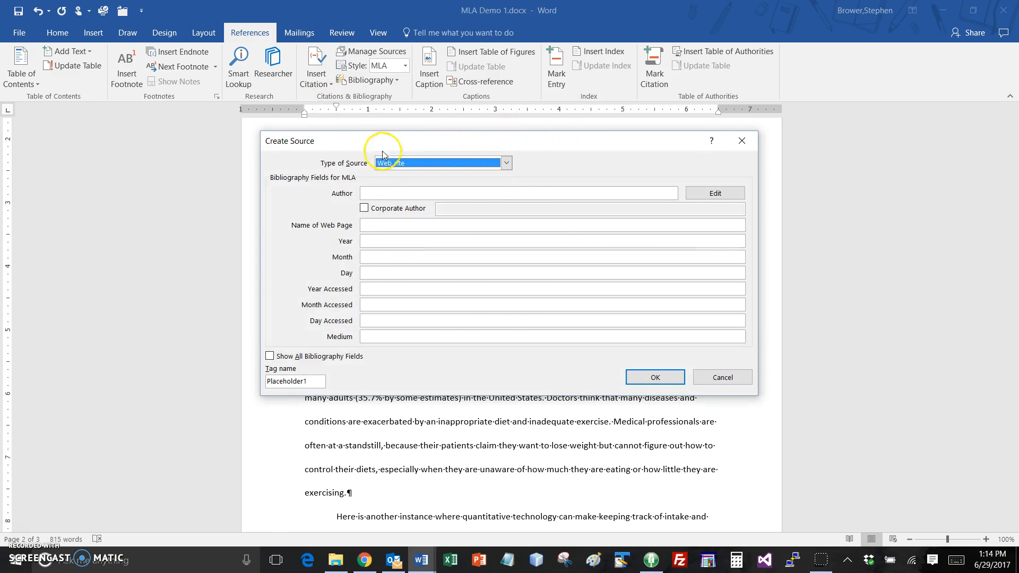
pyautogui.click(507, 164)
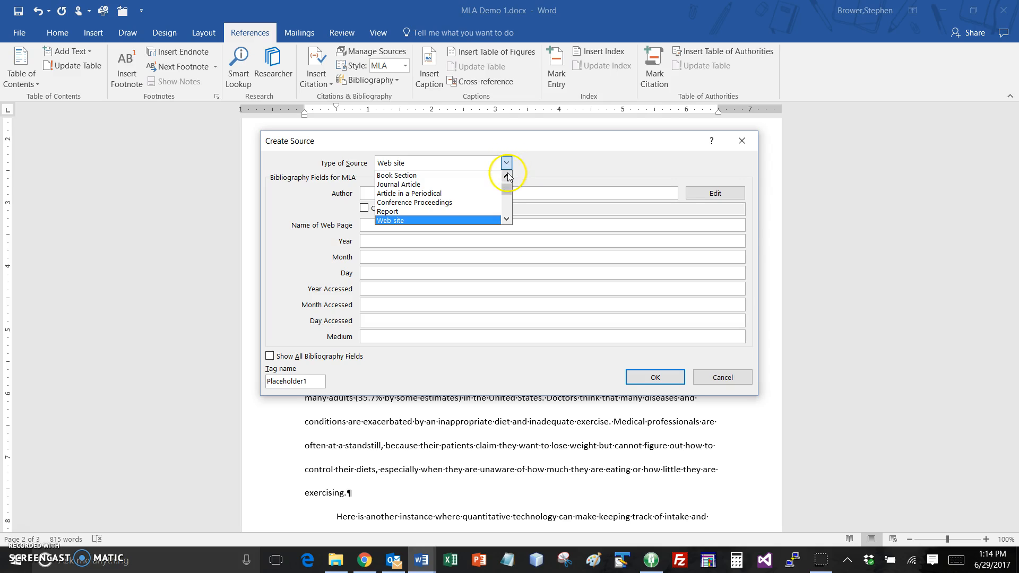
pyautogui.click(507, 176)
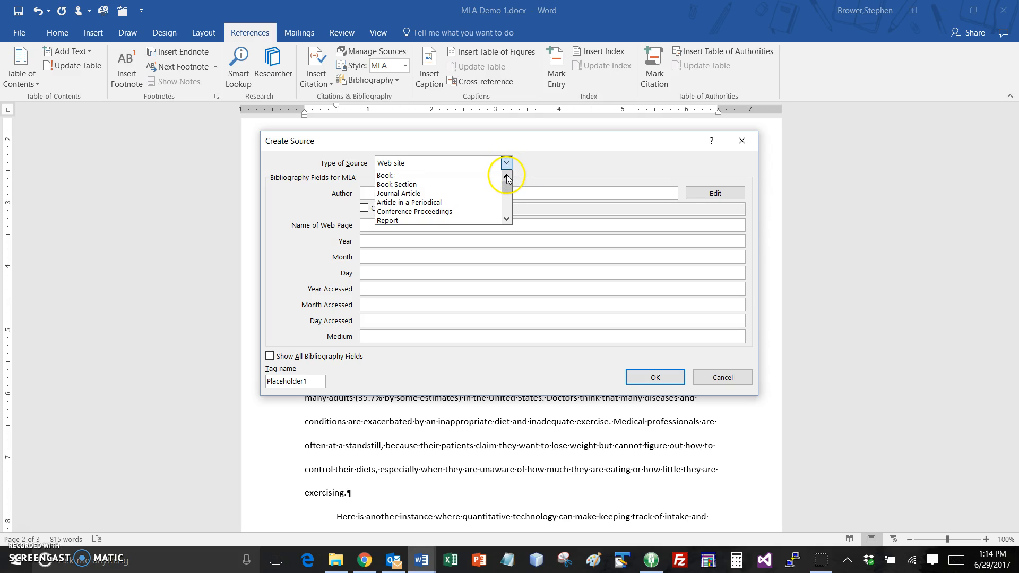
pyautogui.click(507, 212)
pyautogui.click(508, 213)
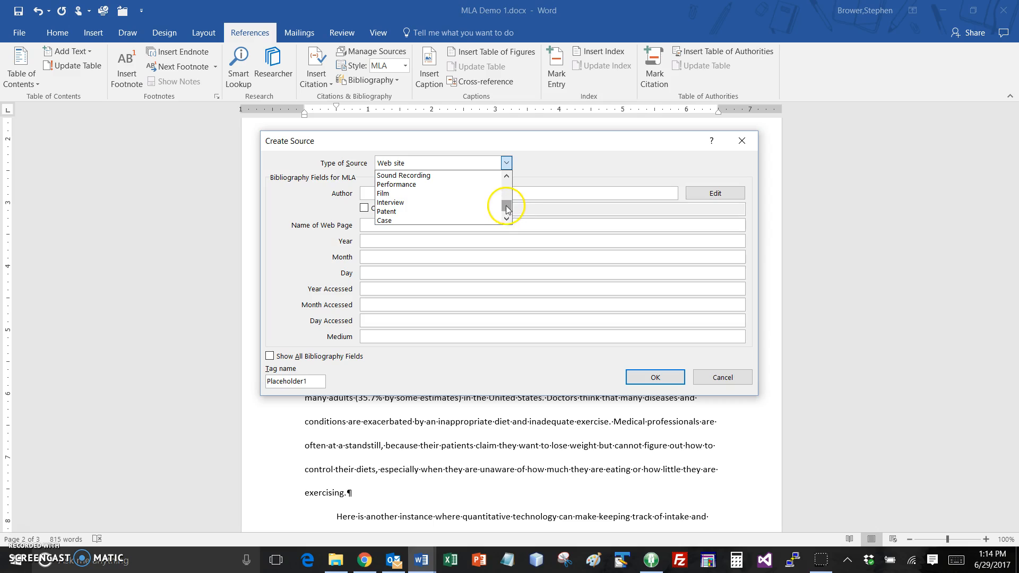
pyautogui.moveTo(506, 203); pyautogui.dragTo(508, 181)
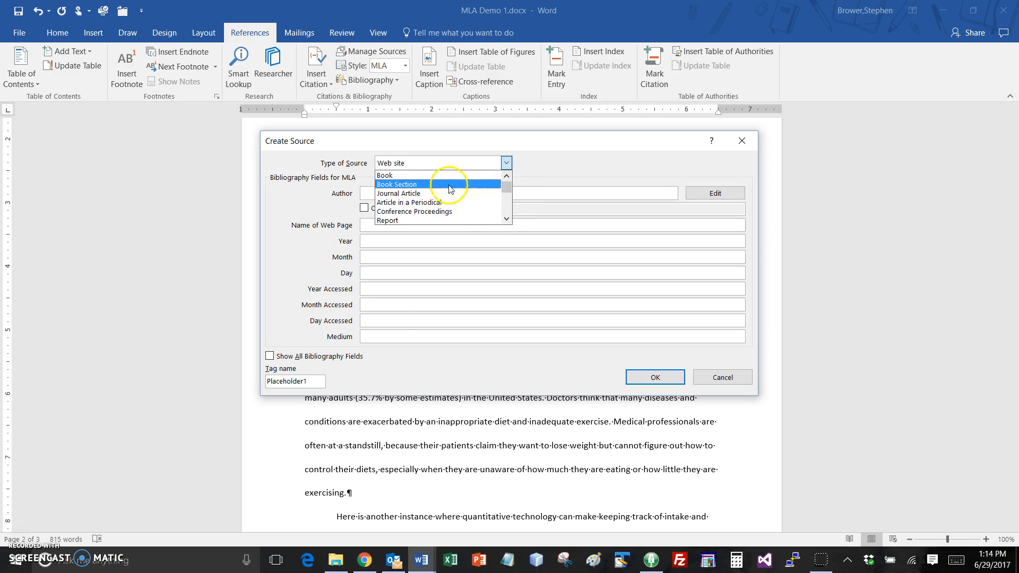
pyautogui.click(425, 175)
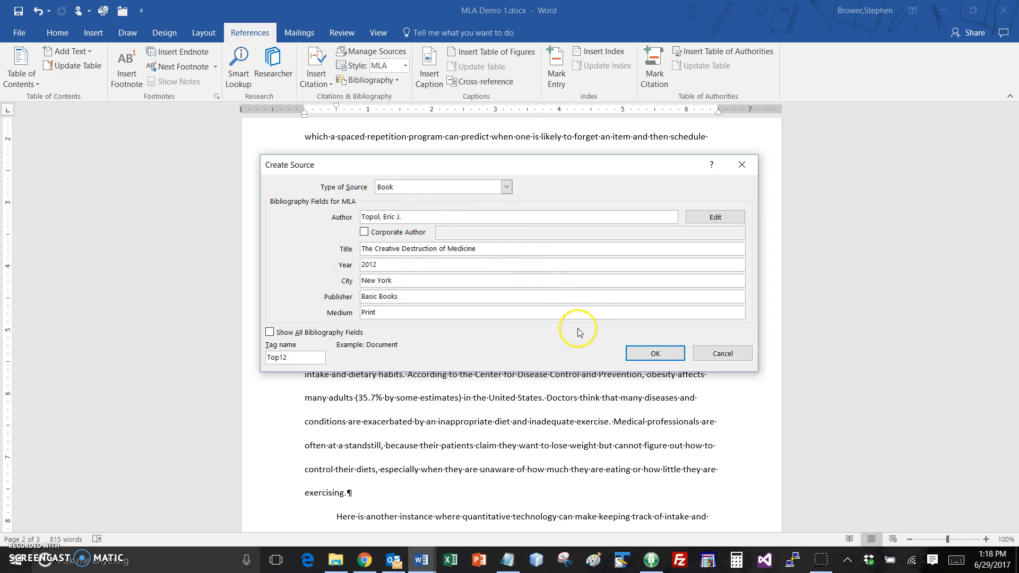
pyautogui.click(656, 354)
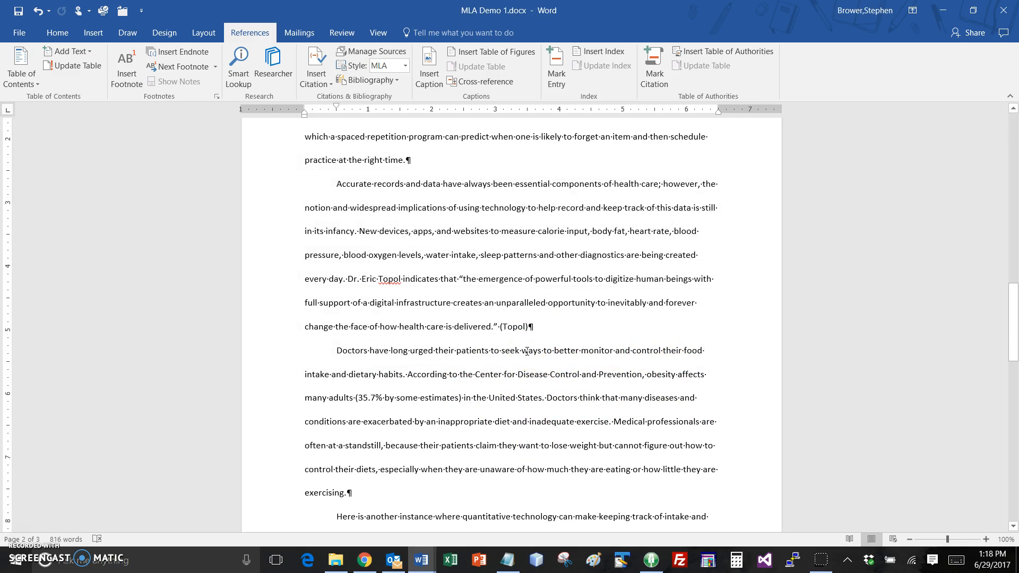
# - Edit the new citation after the quotation to include page 67, then deselect it
pyautogui.click(512, 328)
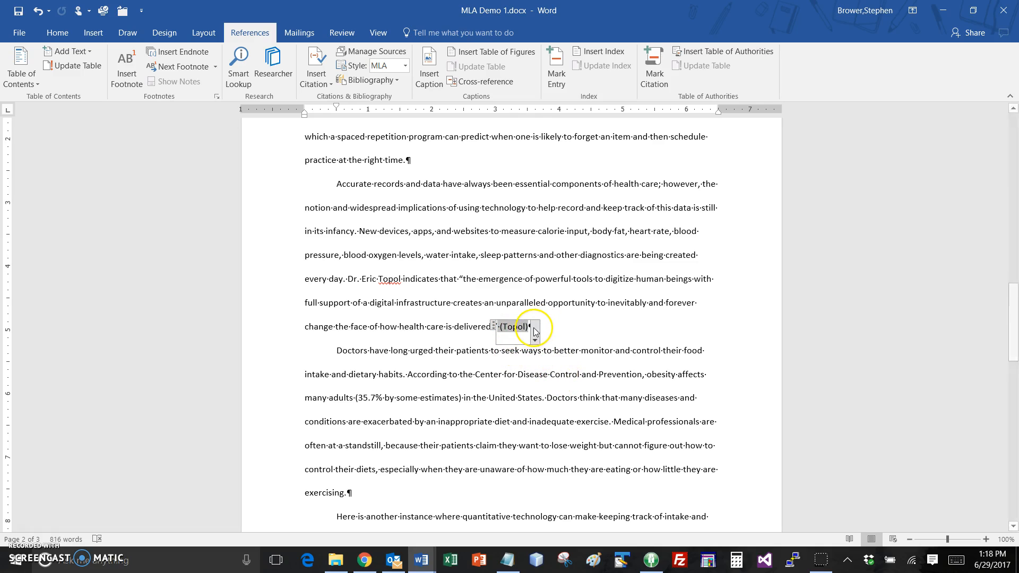
pyautogui.click(534, 333)
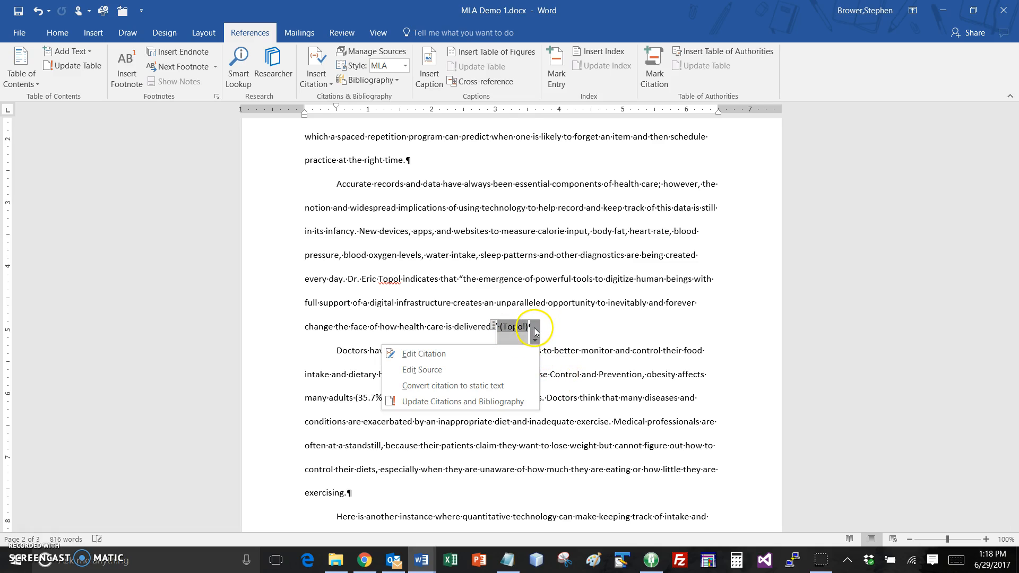
pyautogui.click(452, 358)
pyautogui.click(559, 252)
pyautogui.write('67')
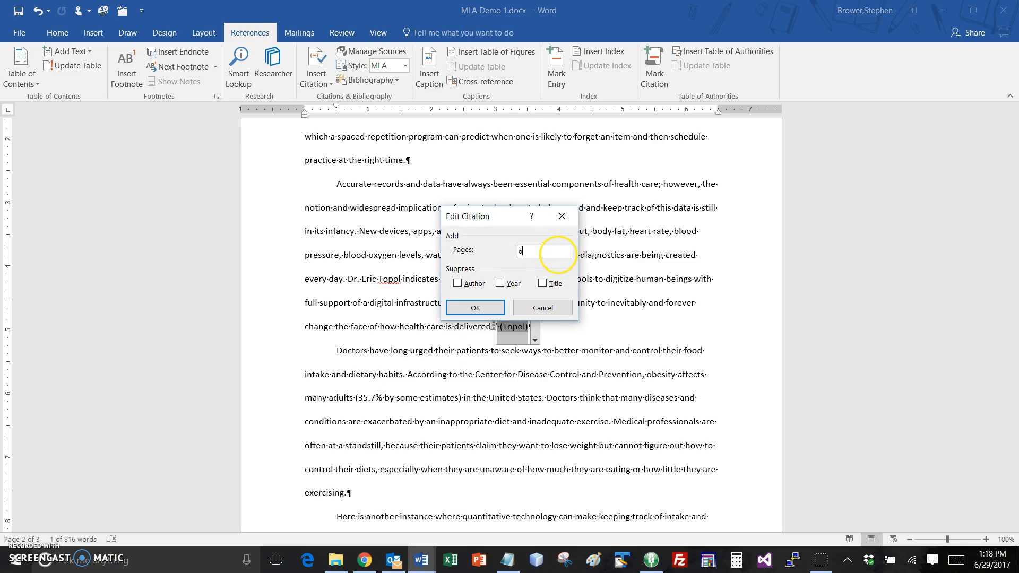
pyautogui.click(477, 307)
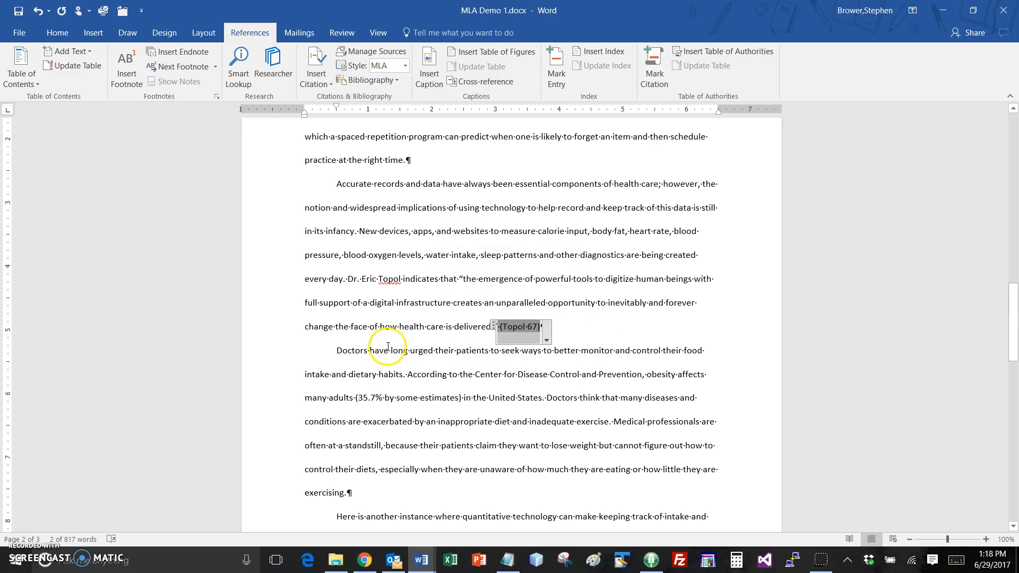
pyautogui.click(381, 328)
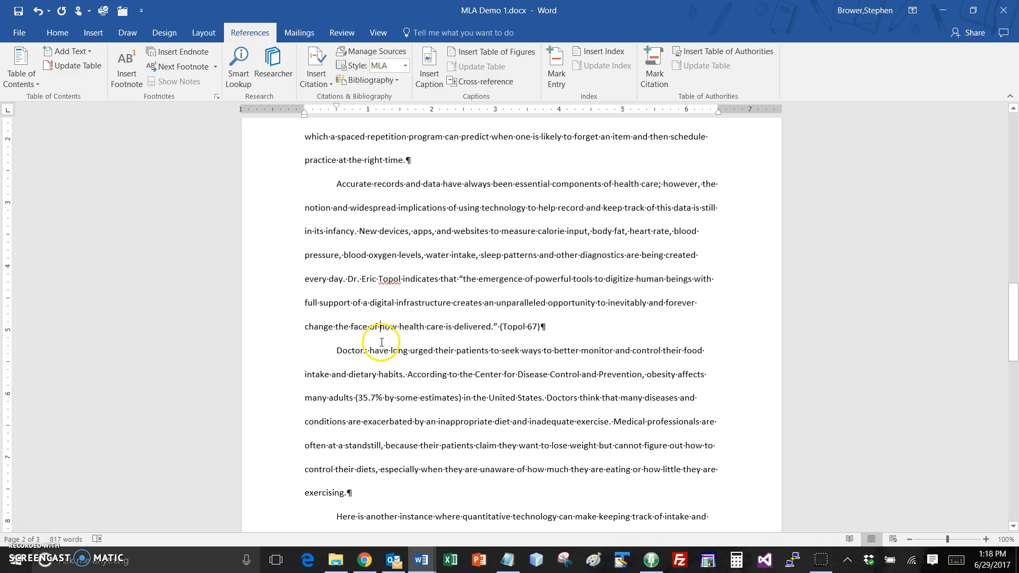
# - Insert a citation from the existing source The Creative Destruction of Medicine after the page 2 paragraph ending "exercising."
pyautogui.scroll(-2, 380, 345)
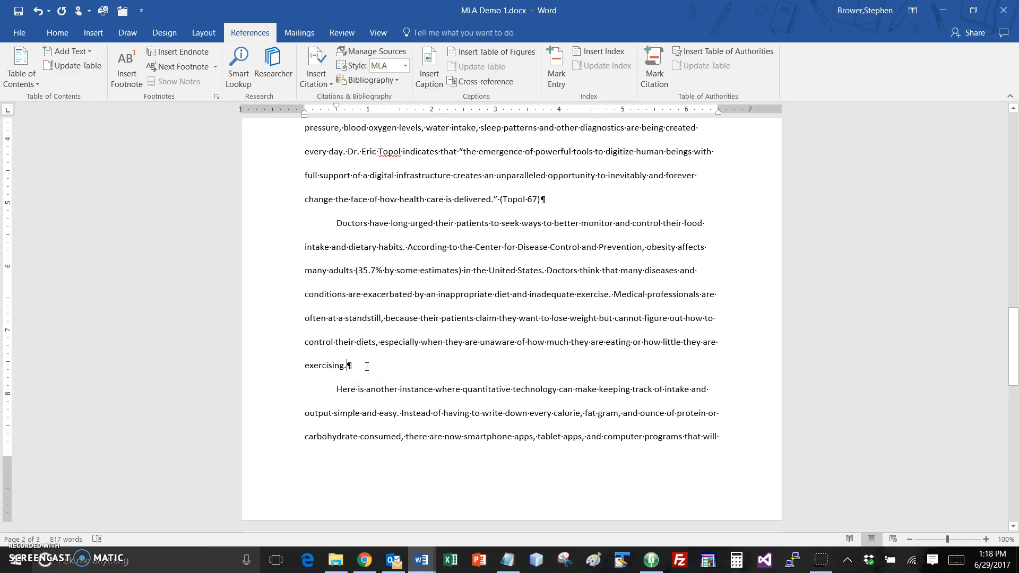
pyautogui.click(425, 354)
pyautogui.click(315, 82)
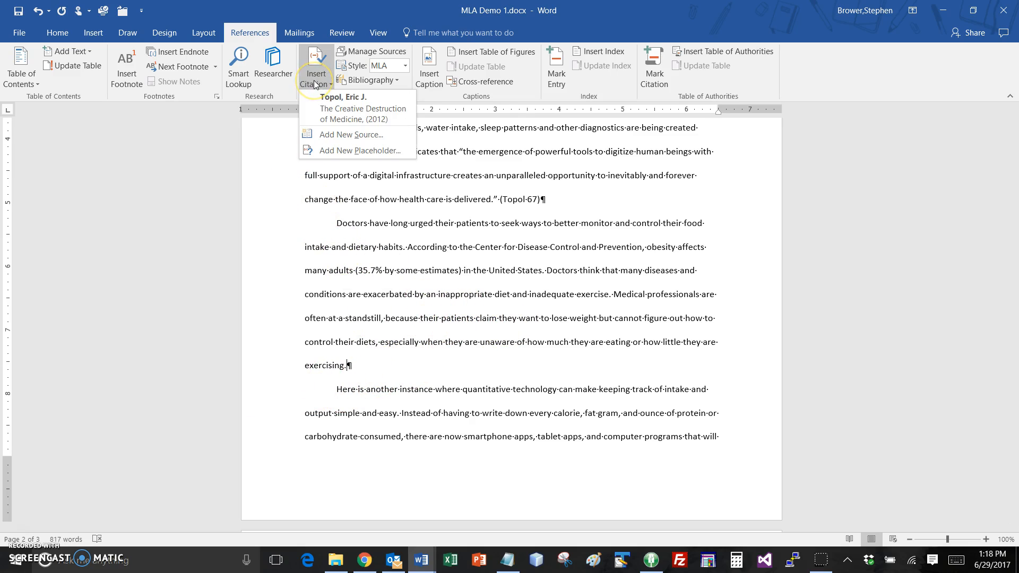
pyautogui.click(335, 108)
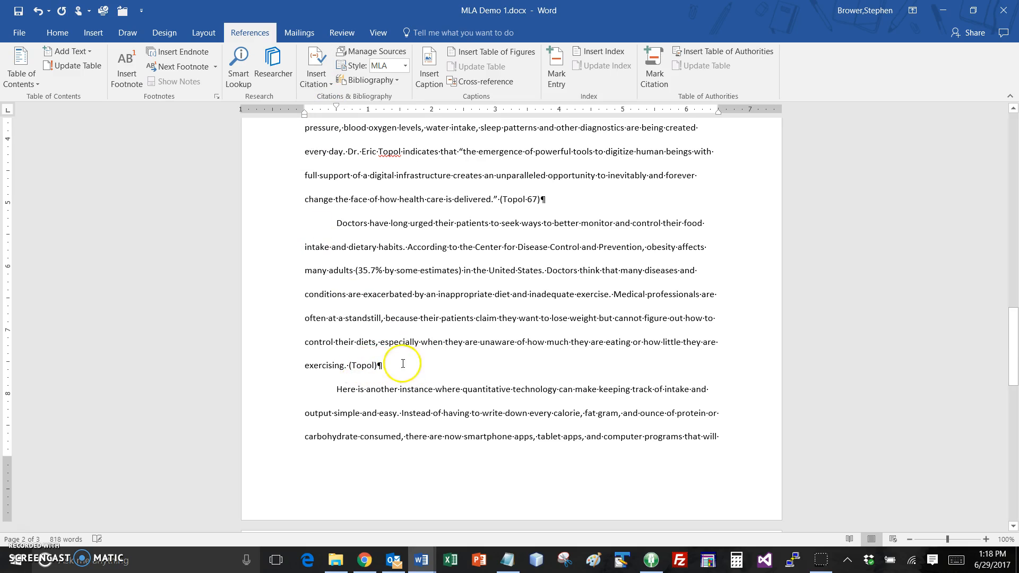
# - Edit the citation after "exercising." to include page 78
pyautogui.click(372, 366)
pyautogui.click(383, 379)
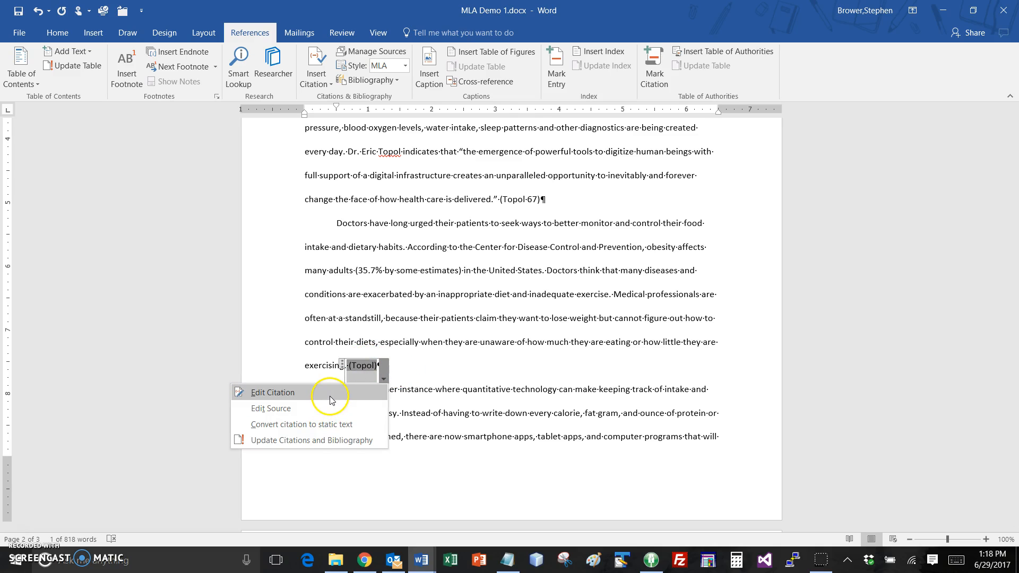
pyautogui.click(272, 392)
pyautogui.write('78')
pyautogui.click(470, 309)
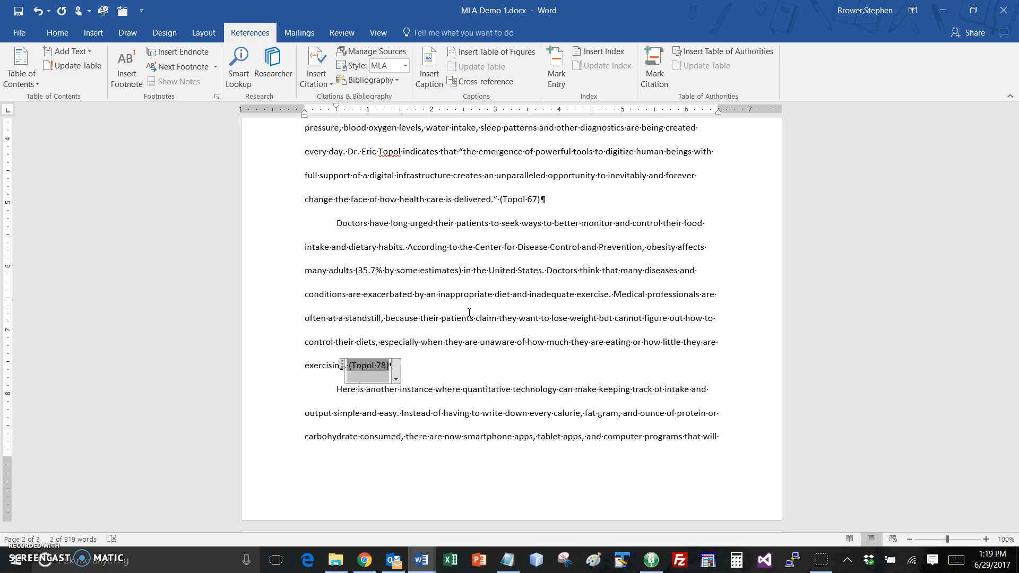
# - Switch to MLA Demo 2.docx at its Works Cited page and set the citation style to MLA Seventh Edition
pyautogui.scroll(-7, 558, 277)
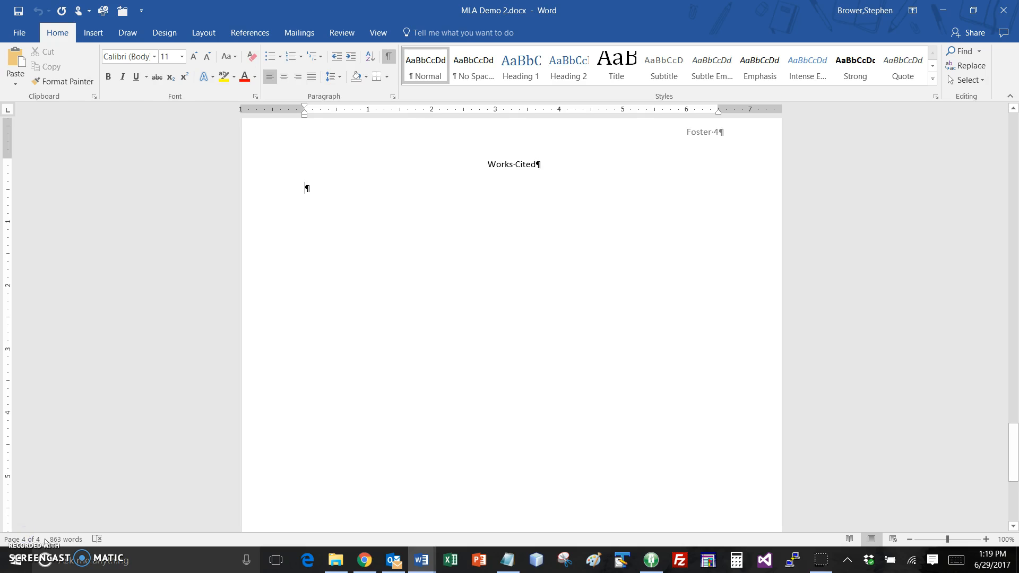
pyautogui.click(250, 38)
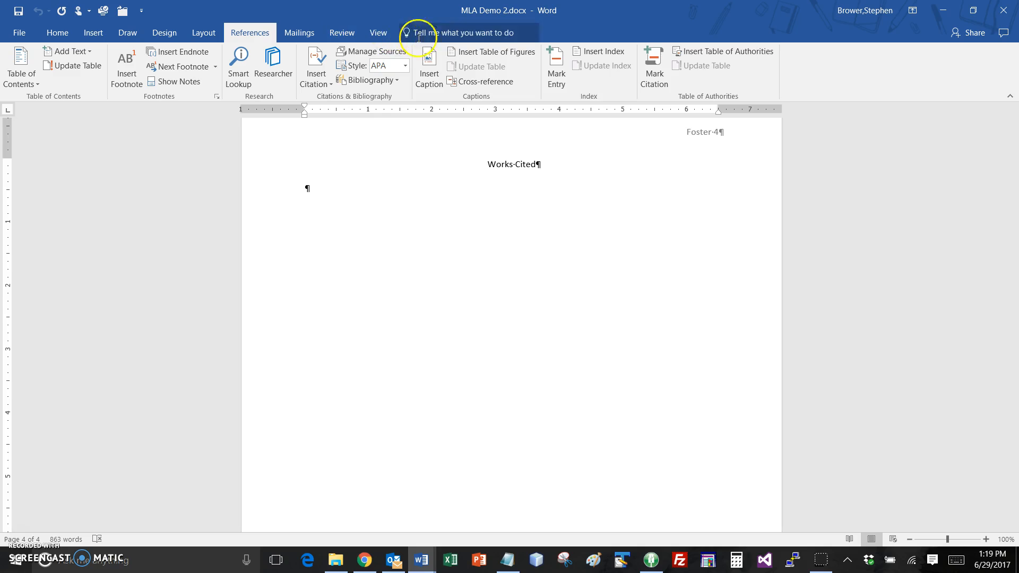
pyautogui.click(405, 66)
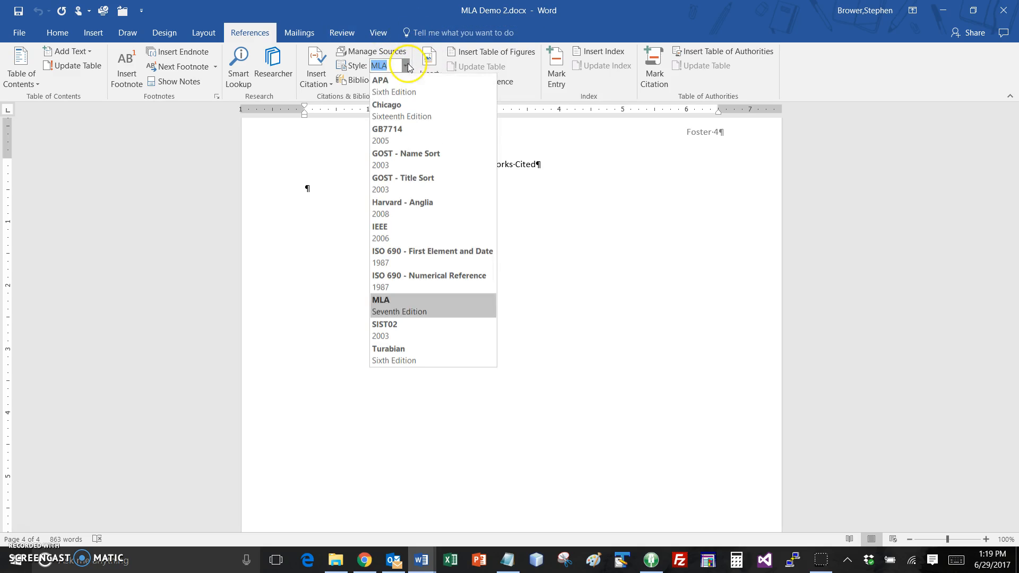
pyautogui.click(407, 311)
# - Review the cited sources in the Source Manager and insert a bibliography without a built-in heading beneath the Works Cited title
pyautogui.click(367, 53)
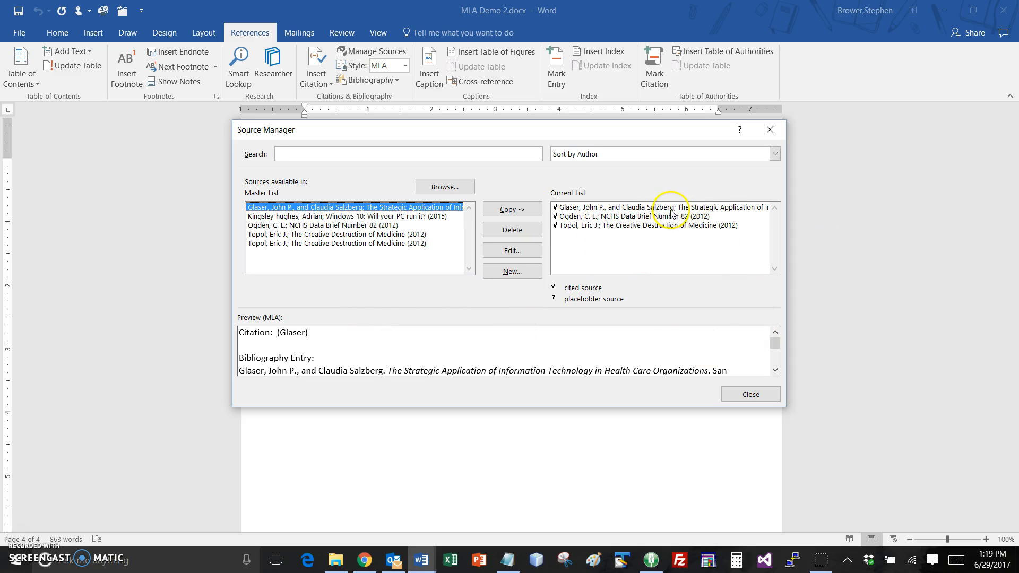
pyautogui.click(750, 395)
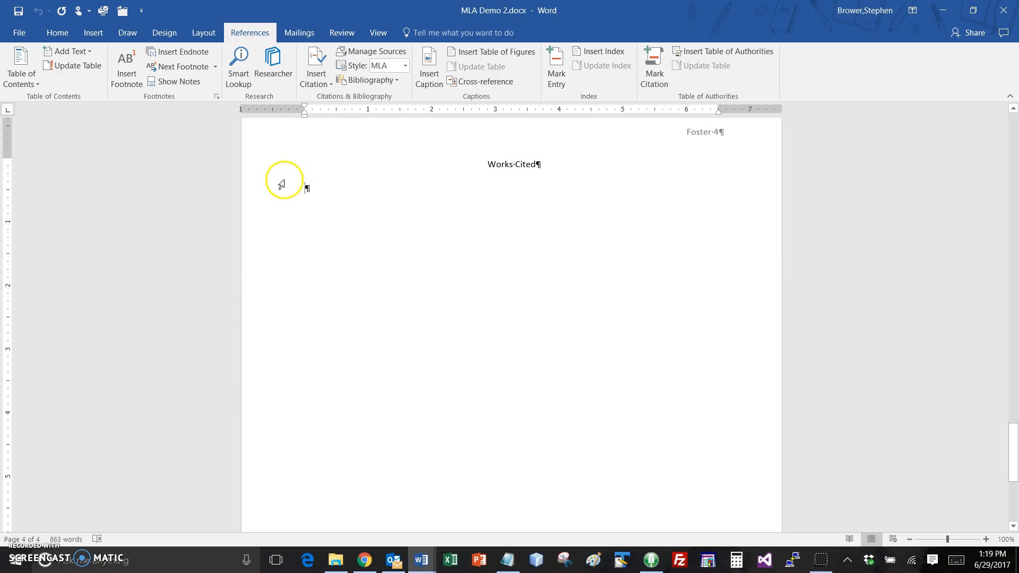
pyautogui.click(396, 83)
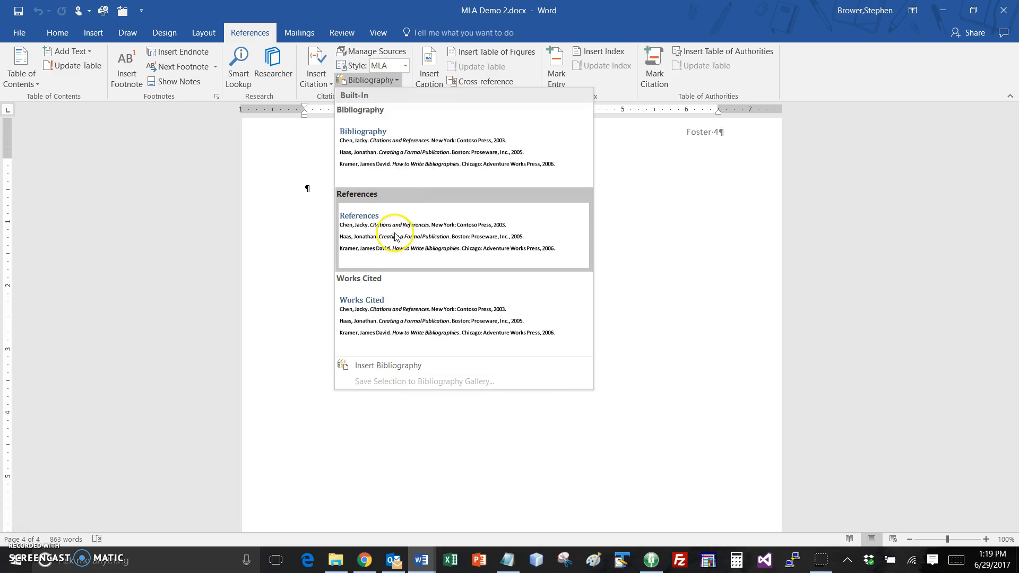
pyautogui.click(409, 366)
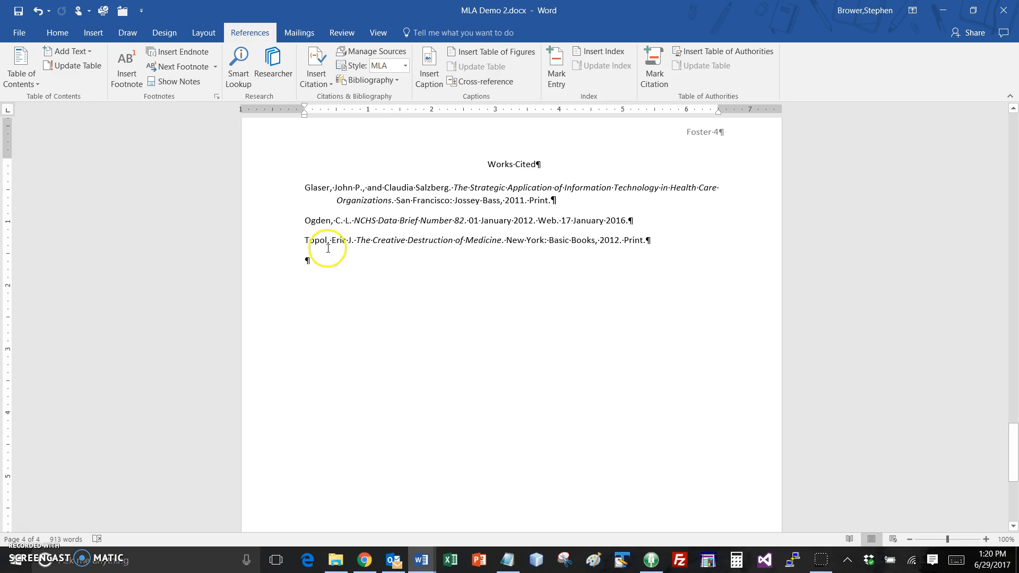
# - Format all the Works Cited entries with 2.0 line spacing and no space after paragraphs, then deselect them
pyautogui.keyDown('shift'); pyautogui.click(307, 187); pyautogui.keyUp('shift')
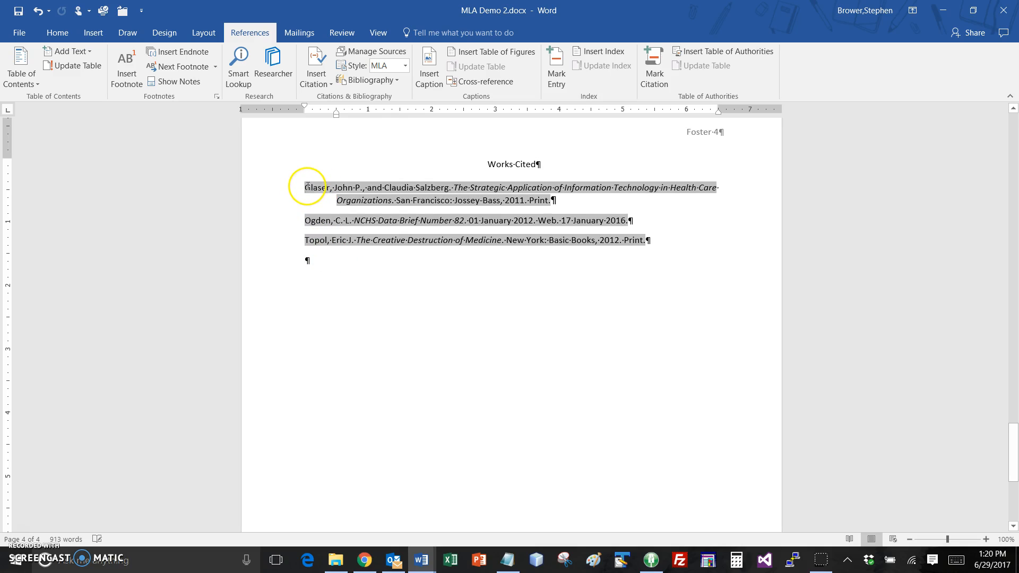
pyautogui.keyDown('shift'); pyautogui.click(648, 240); pyautogui.keyUp('shift')
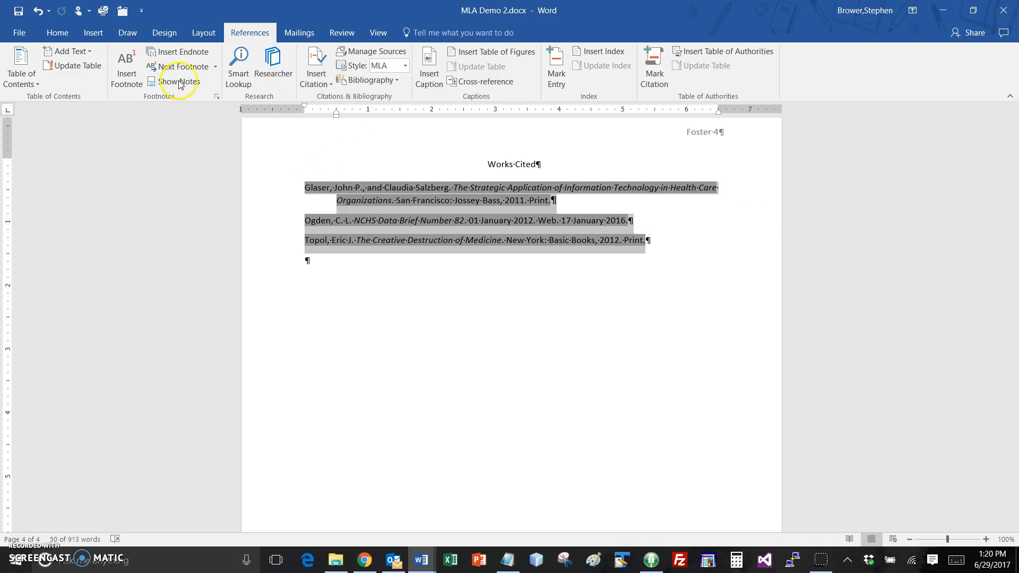
pyautogui.click(57, 33)
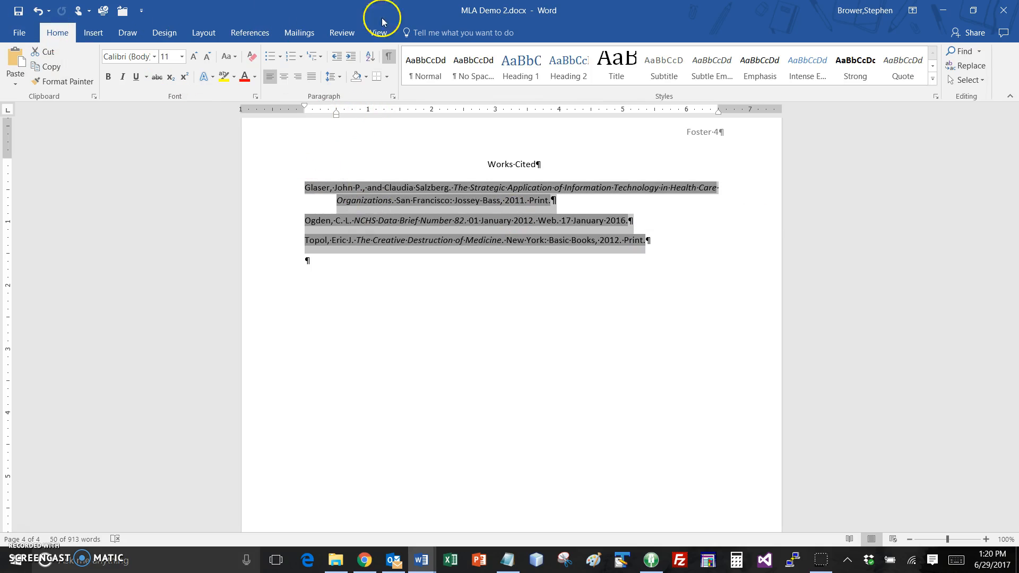
pyautogui.click(330, 77)
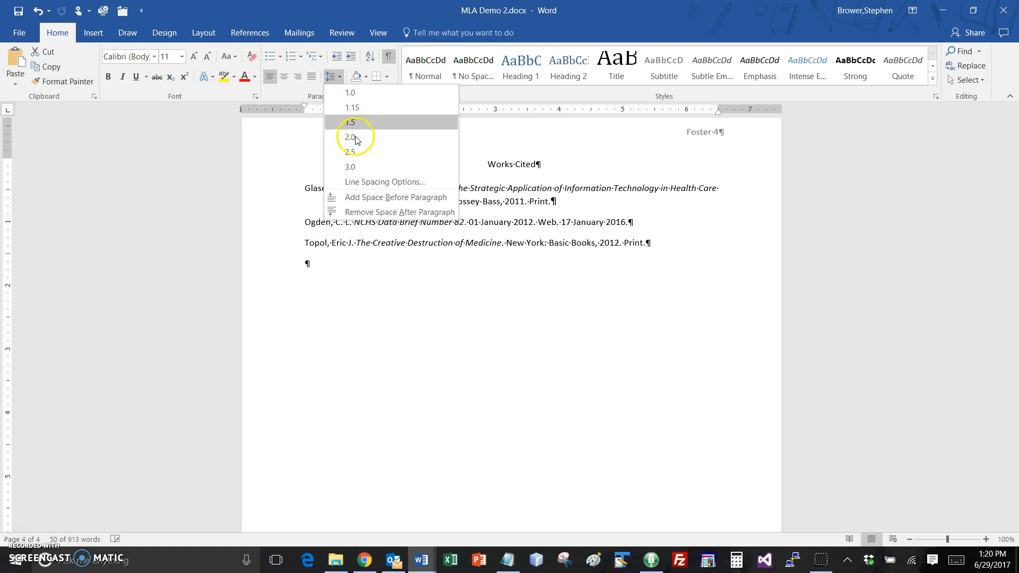
pyautogui.click(354, 135)
pyautogui.click(331, 77)
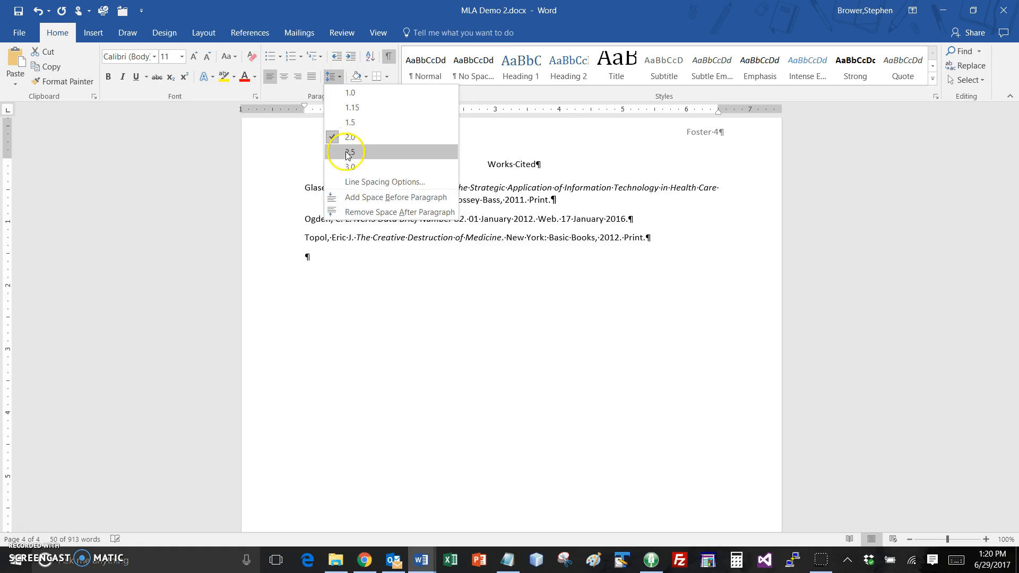
pyautogui.click(374, 211)
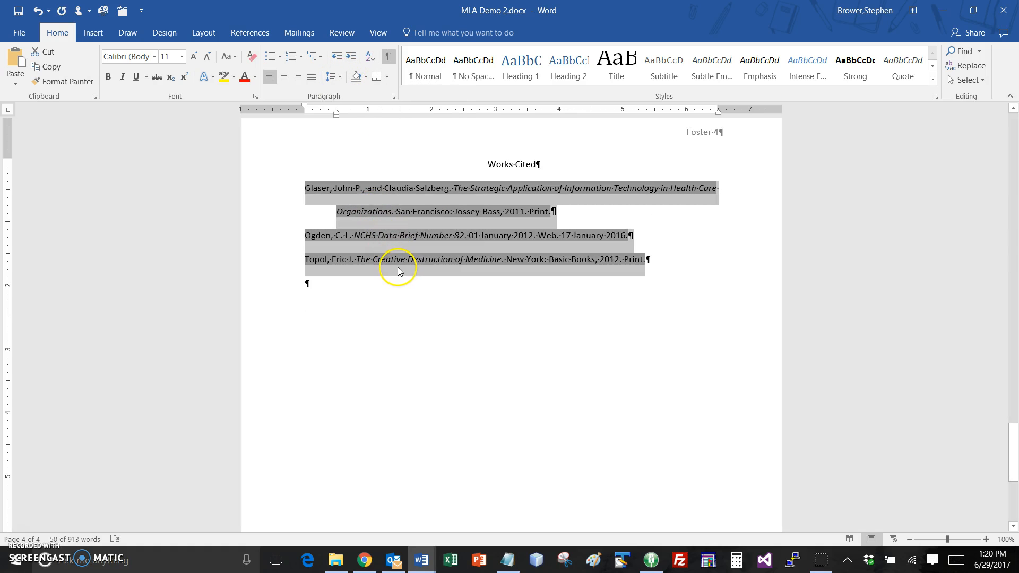
pyautogui.click(312, 286)
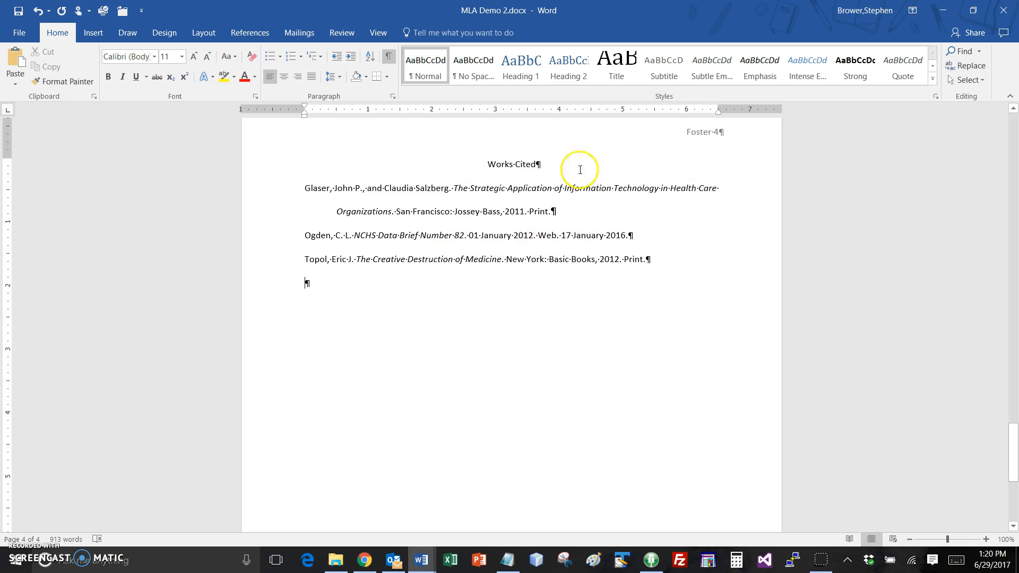
pyautogui.rightClick(499, 184)
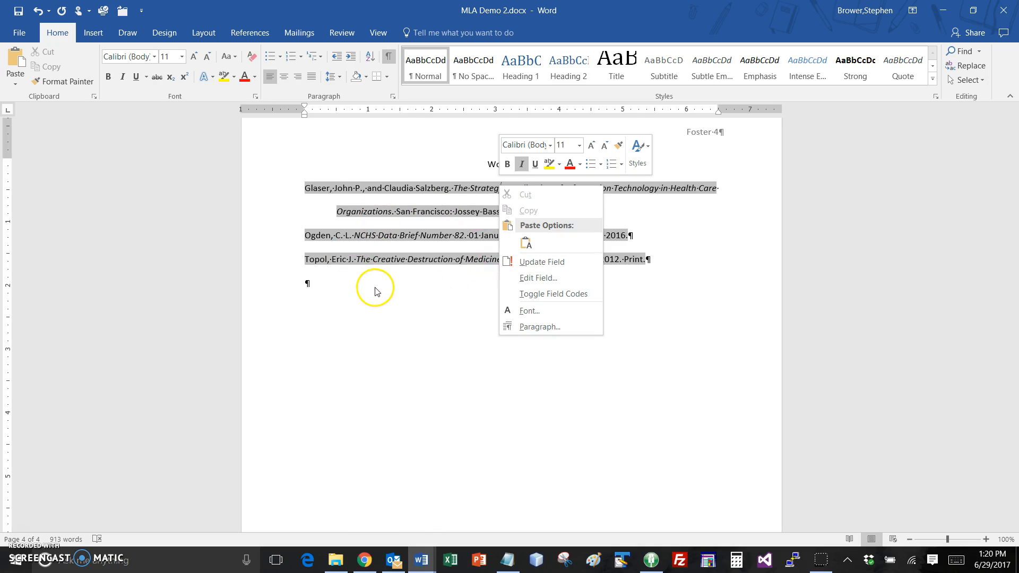
pyautogui.click(328, 286)
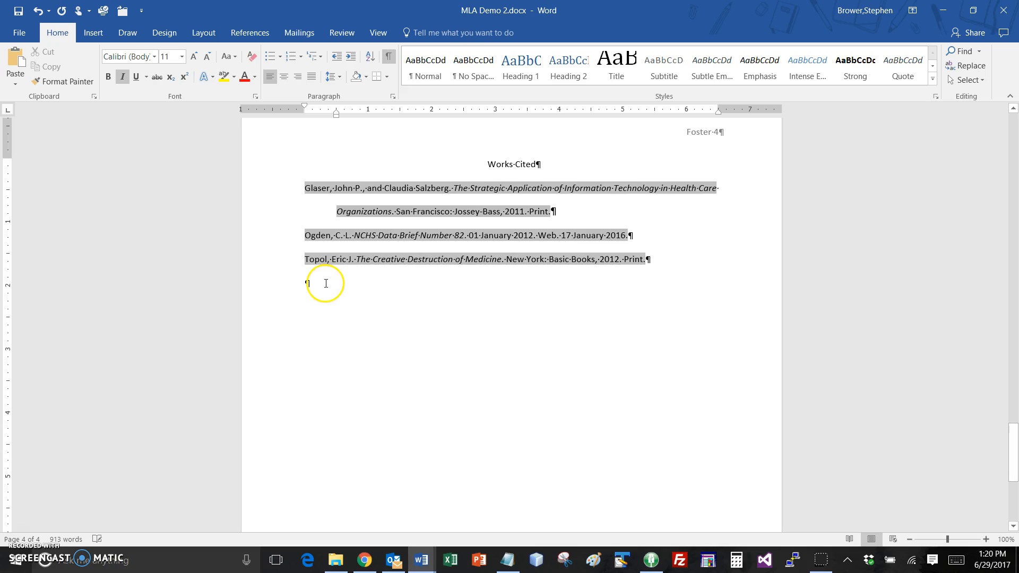
pyautogui.click(324, 285)
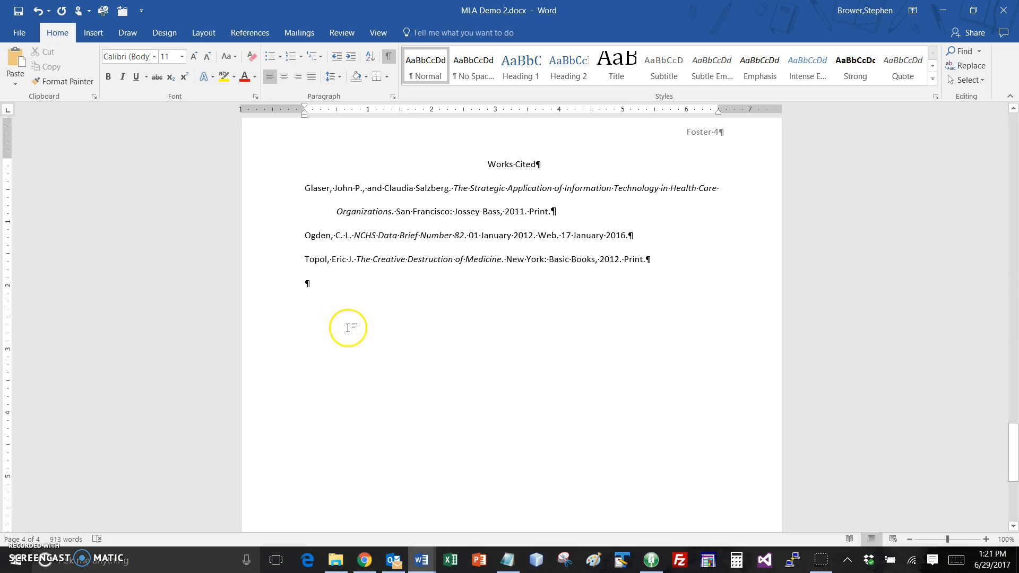
# - Go back from the Works Cited page to page 2 and examine its citations and footnote in the body text
pyautogui.scroll(3, 363, 338)
pyautogui.scroll(20, 363, 338)
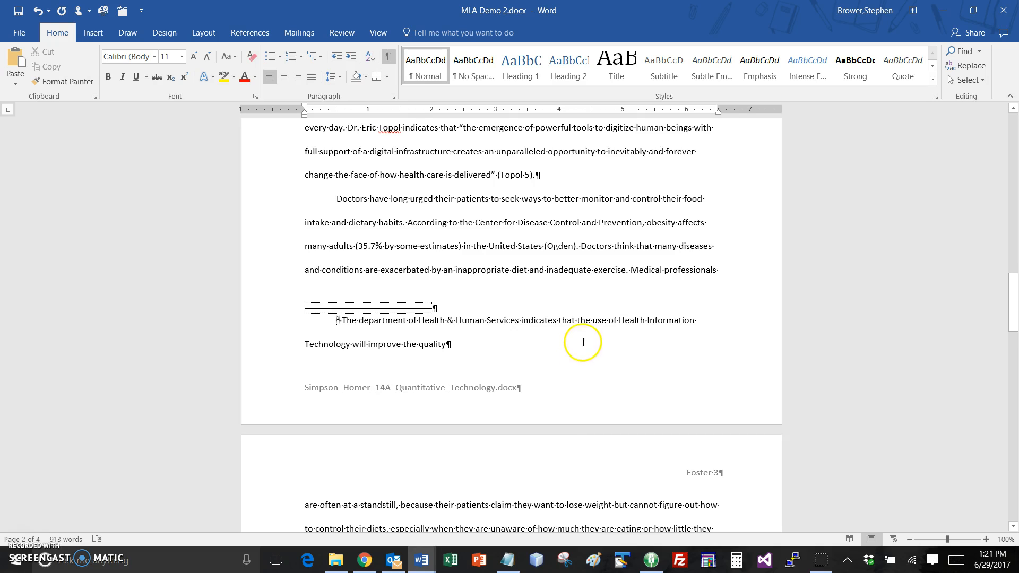
pyautogui.scroll(10, 581, 342)
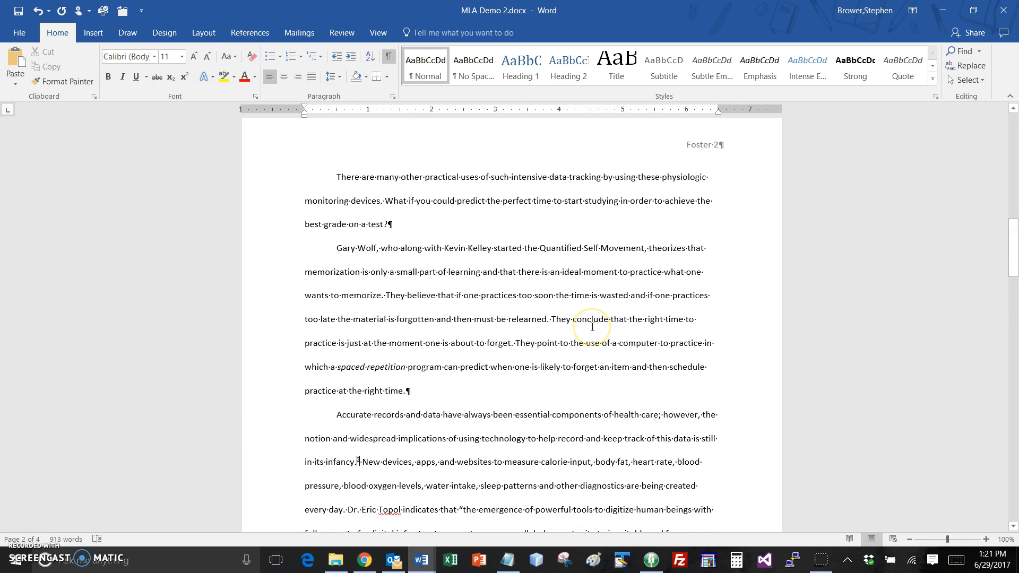